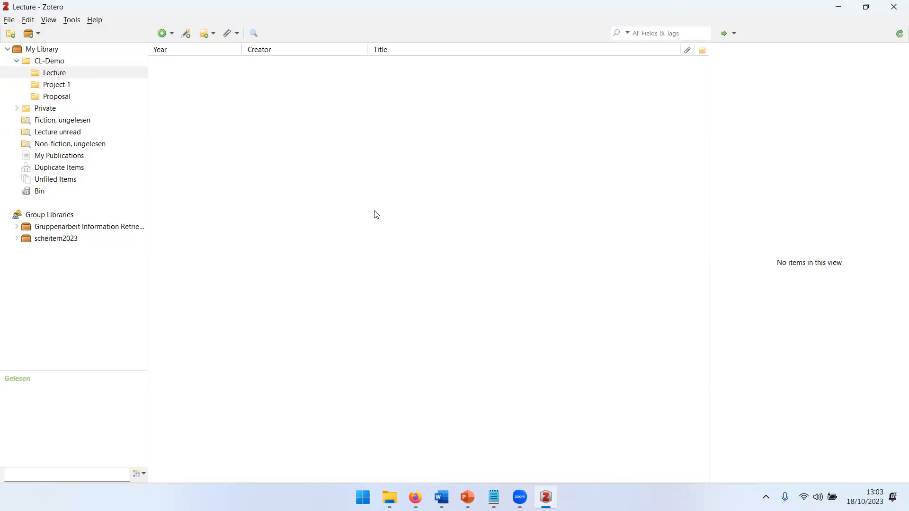
- Add book.pdf from the Zotero Demo folder in File Explorer to Zotero's Lecture collection, and view the book entry and its attached PDF
click(390, 497)
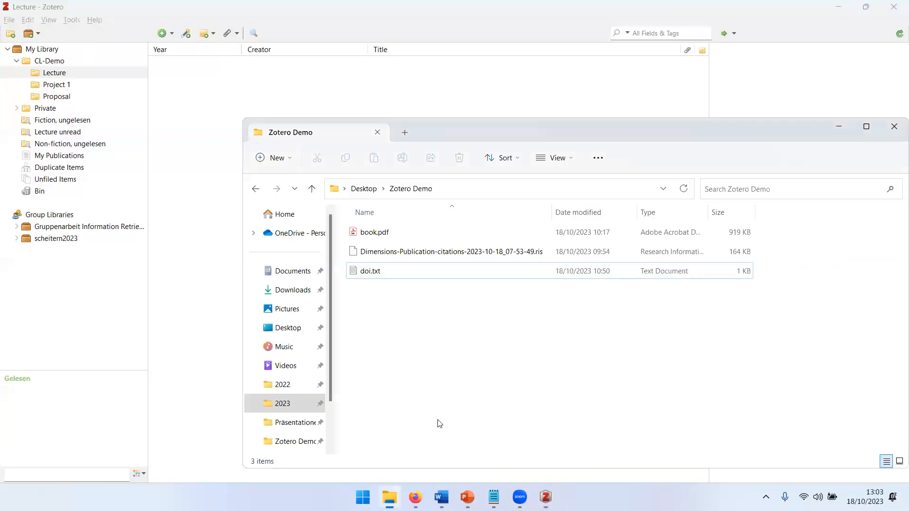
drag(374, 232, 190, 227)
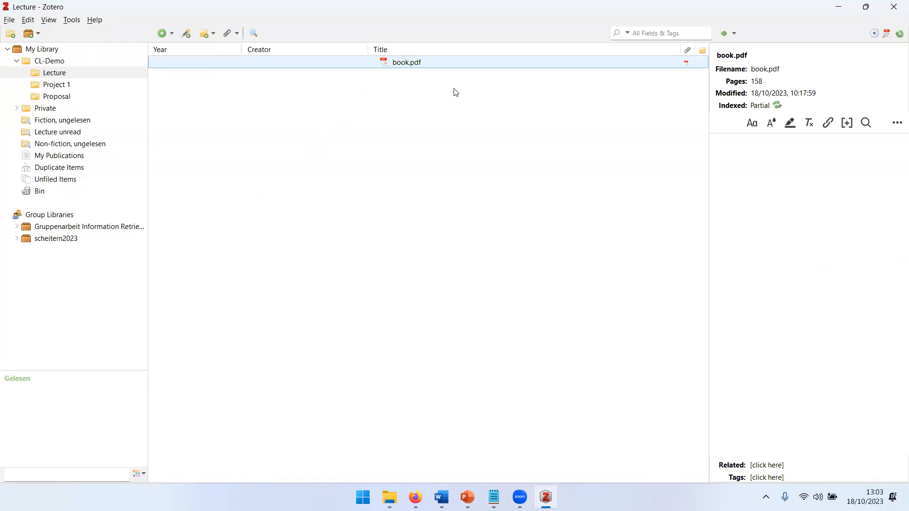
click(436, 64)
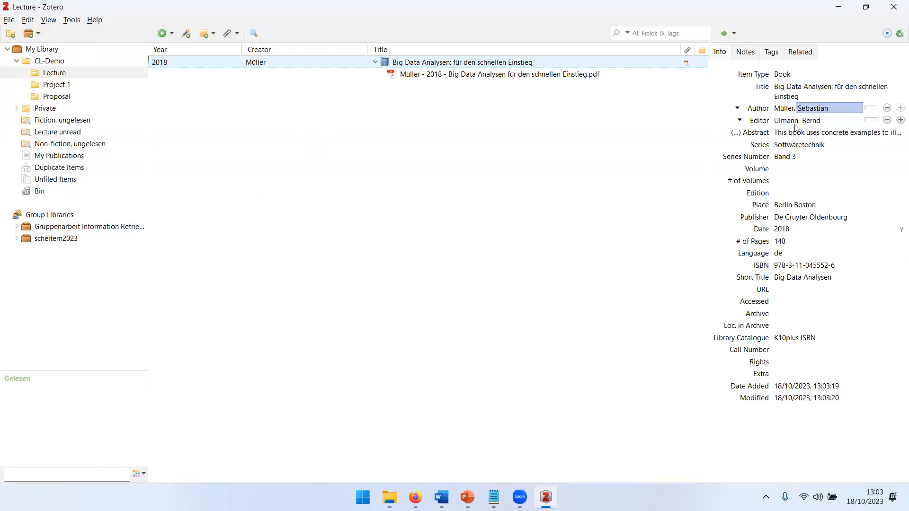
click(455, 75)
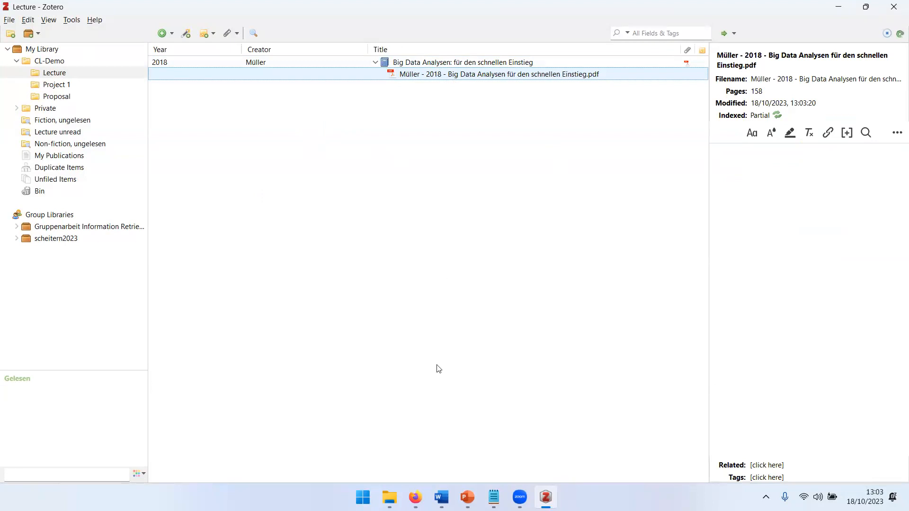
mouse_move(389, 491)
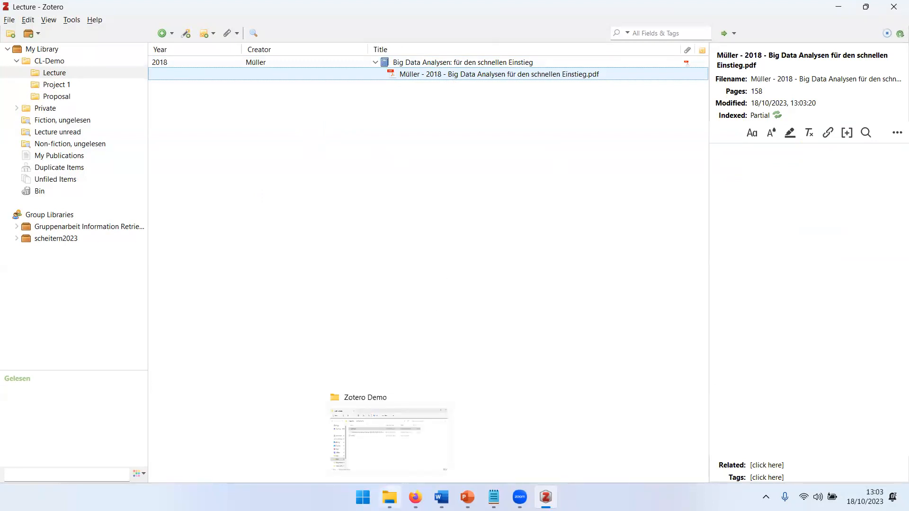
click(389, 438)
double_click(377, 278)
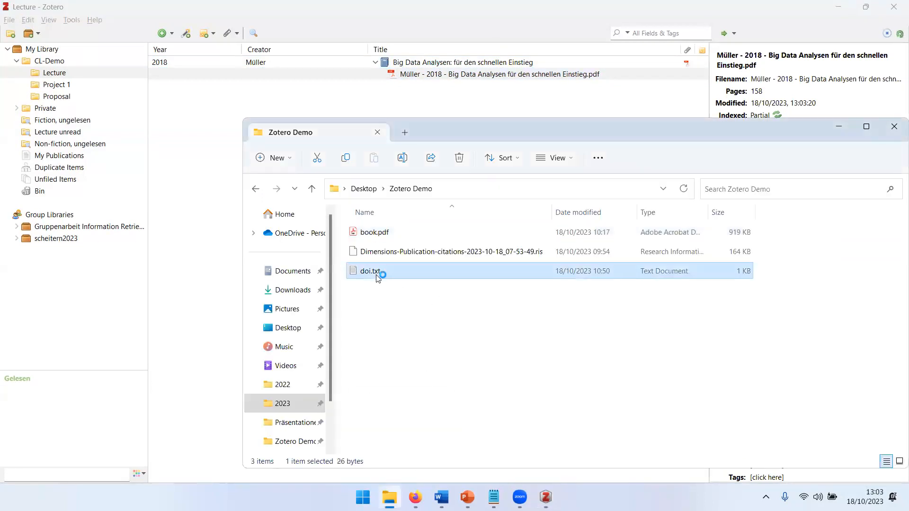
triple_click(187, 164)
key(ctrl+c)
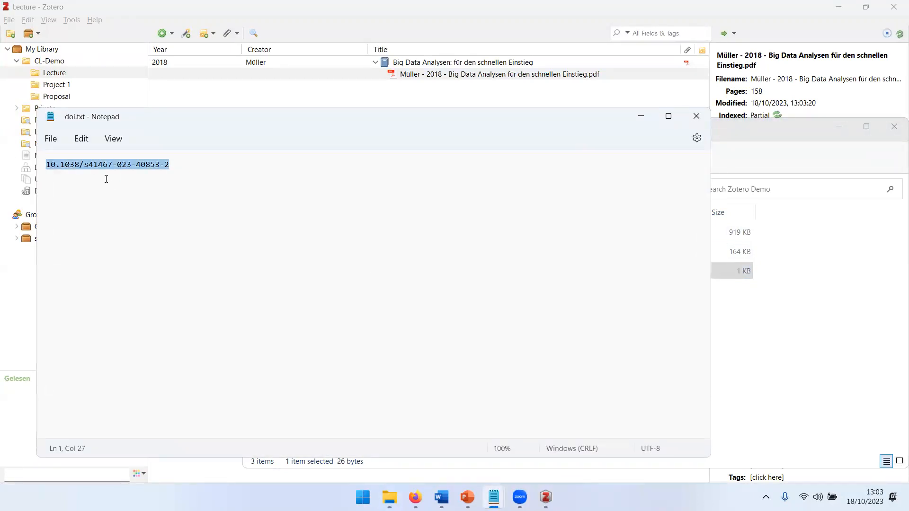
click(243, 56)
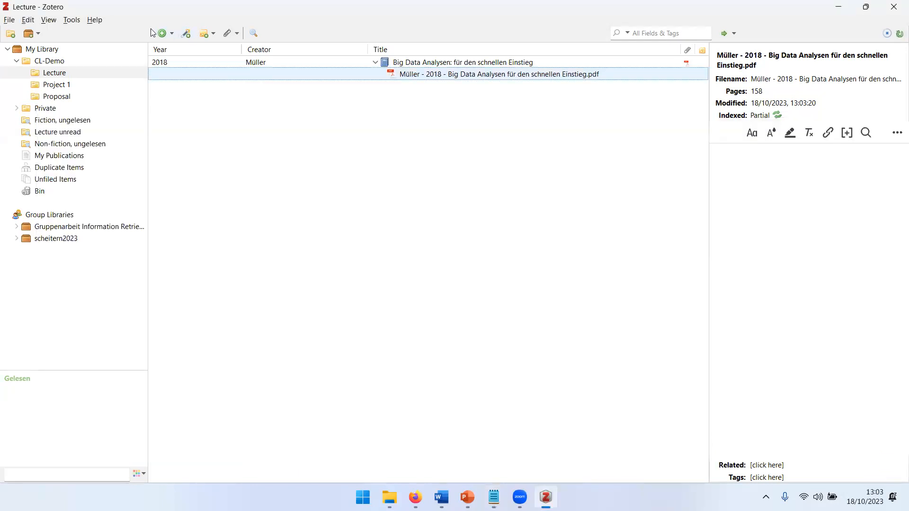
click(184, 35)
key(ctrl+v)
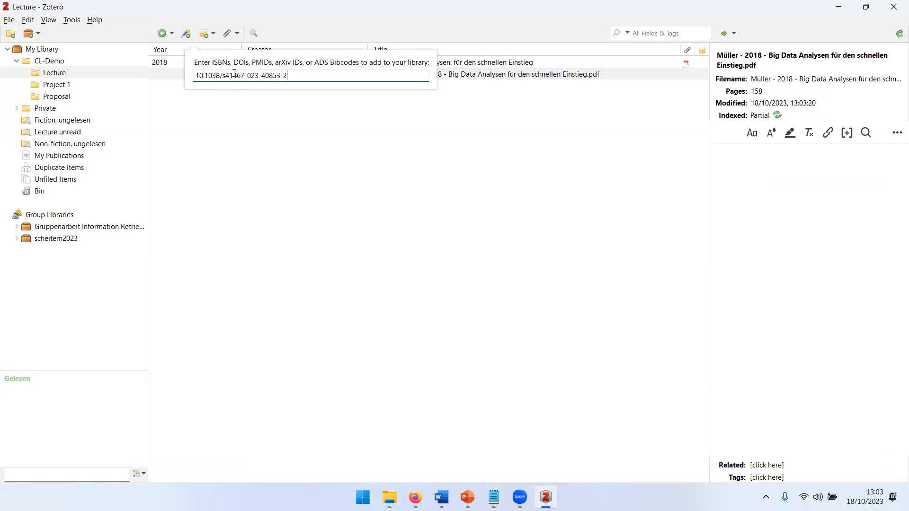
key(Return)
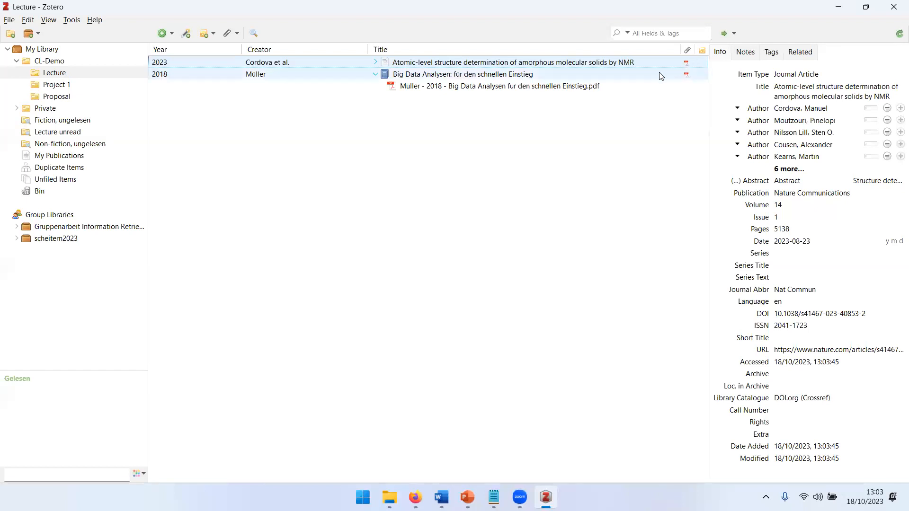
- Rename the new article's Full Text PDF attachment from its parent metadata
click(376, 62)
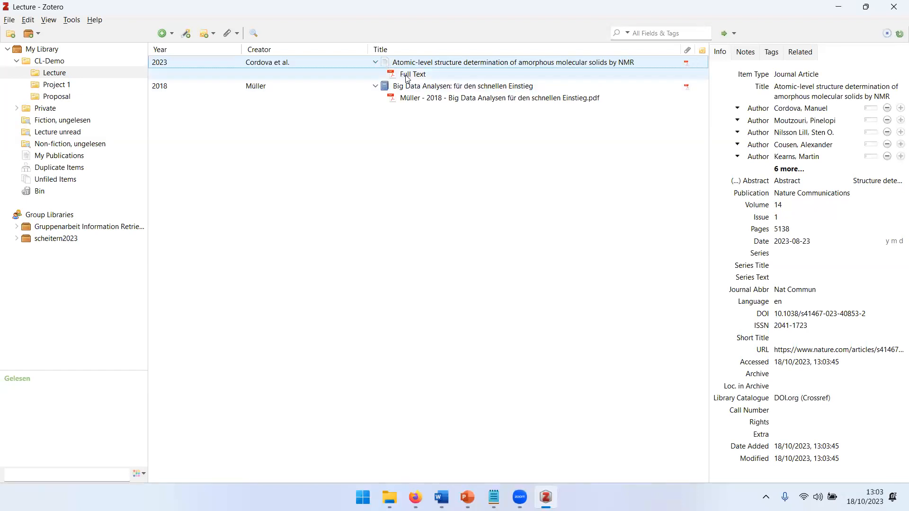
click(399, 75)
right_click(415, 75)
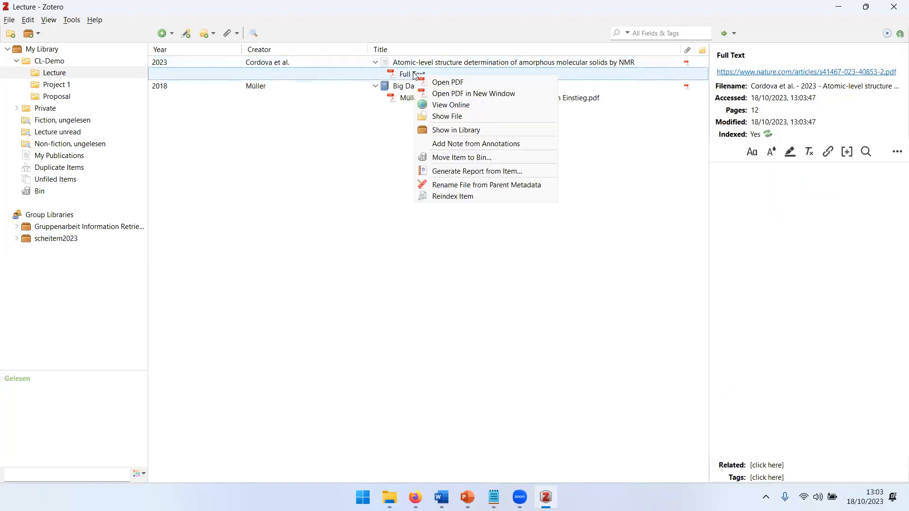
click(467, 187)
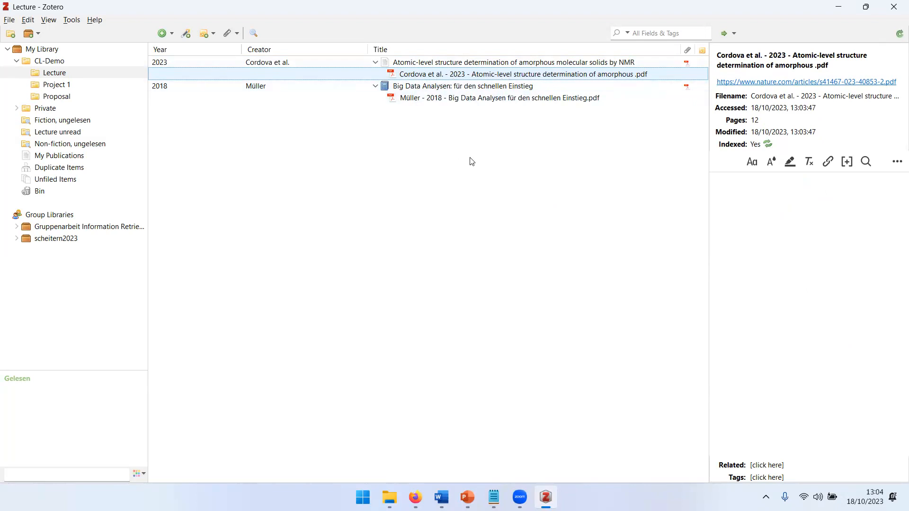
- Switch to Dimensions in Firefox and search publications by title and abstract for "halloween costumes"
click(415, 497)
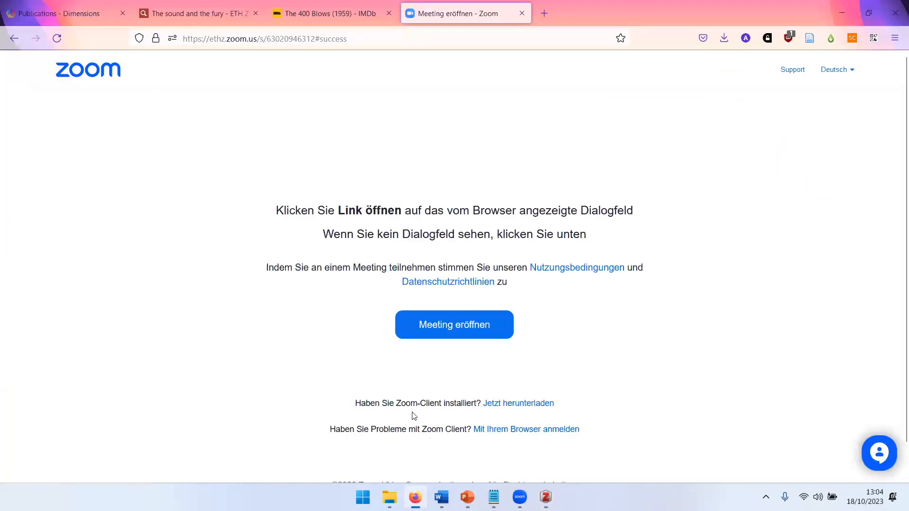
click(66, 13)
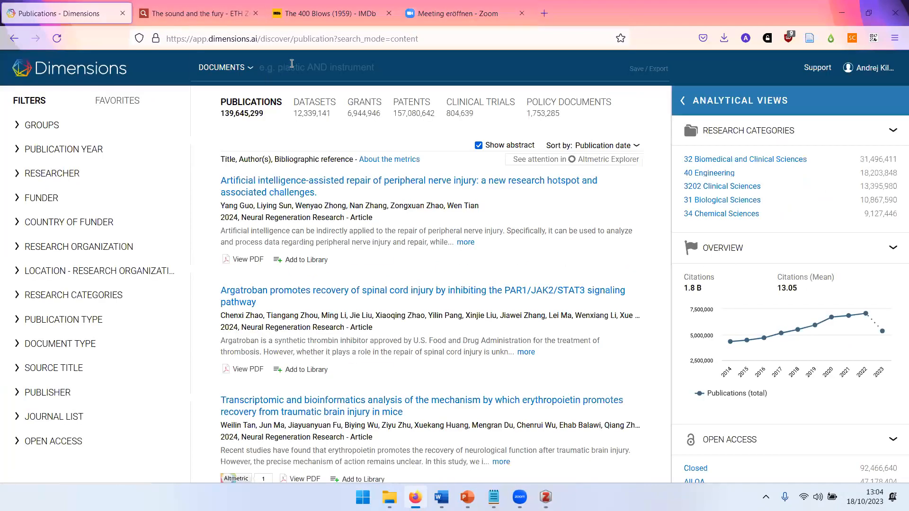
click(300, 58)
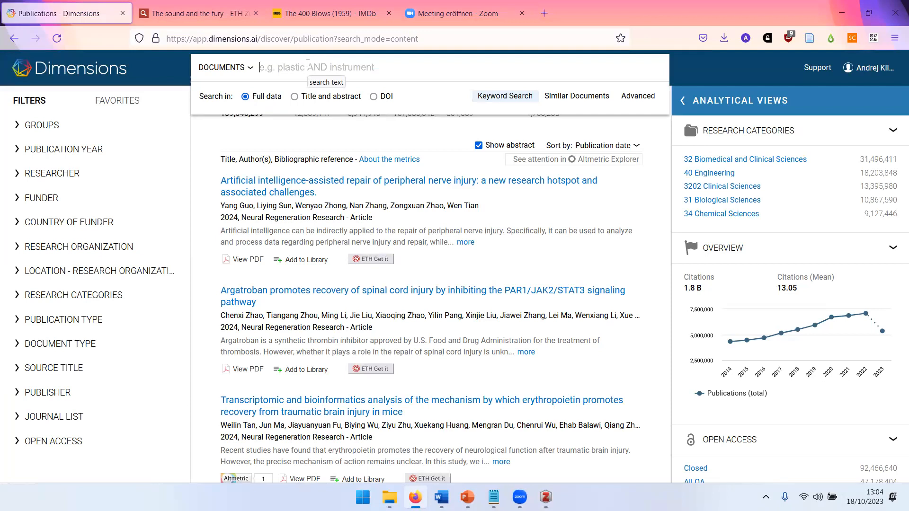
click(295, 97)
click(308, 70)
text(ha)
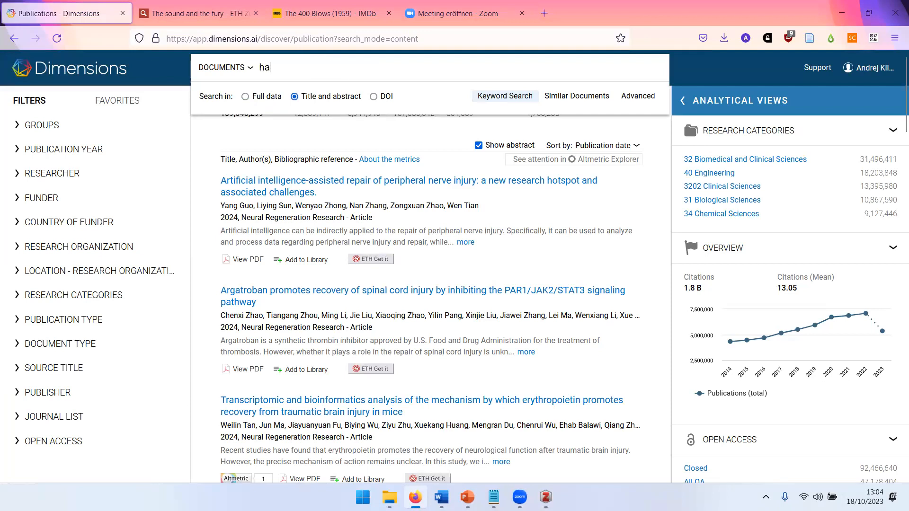
text(lloween costumes)
key(Return)
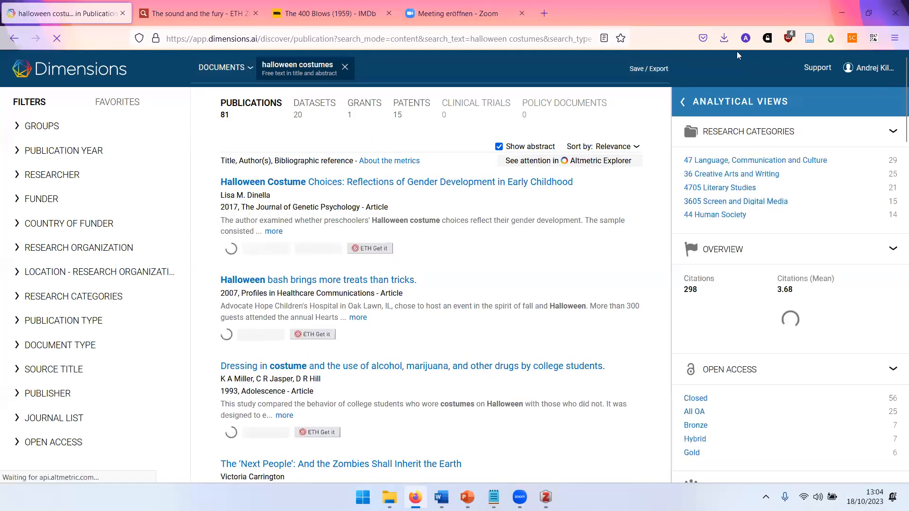
- Export all search results for a reference manager in RIS format
click(655, 71)
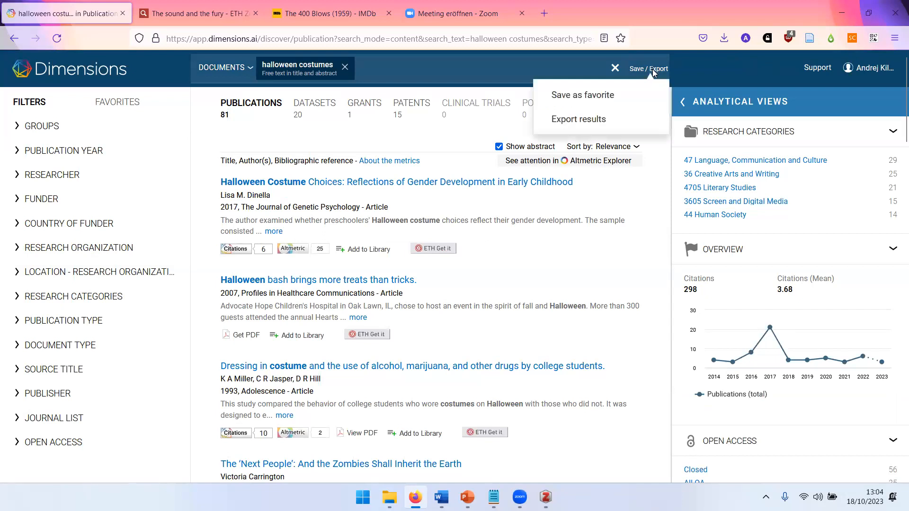
click(578, 121)
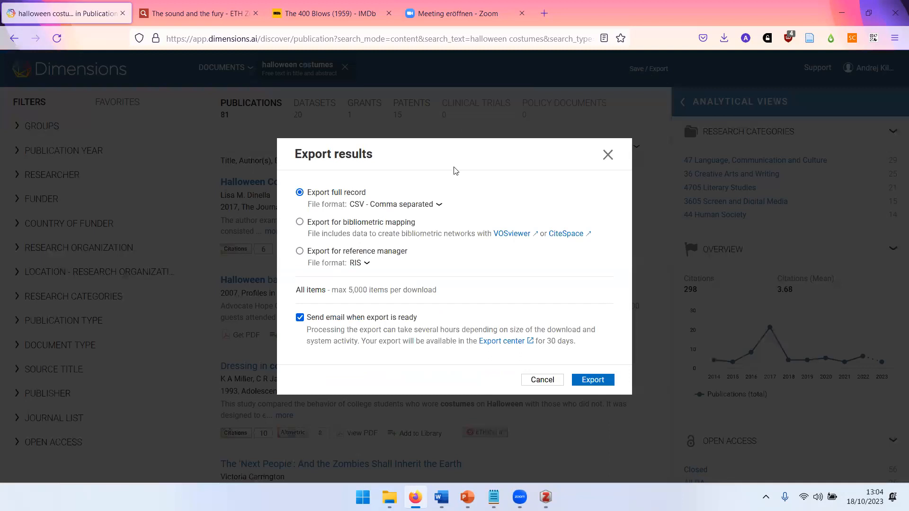
click(301, 253)
click(592, 380)
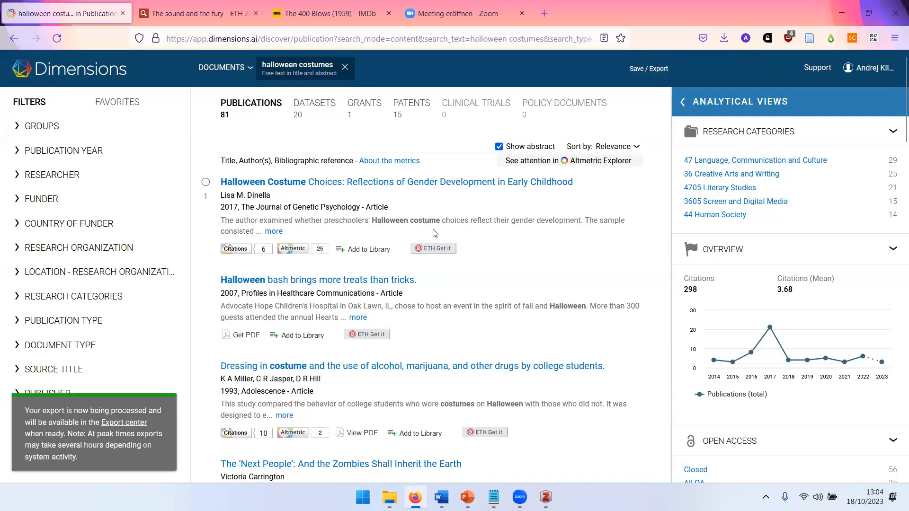
- Download the newest halloween costumes export from the Export center as Dimensions-Publication-citations-2023-10-18_11-04-41.ris into the Zotero Demo folder
click(125, 428)
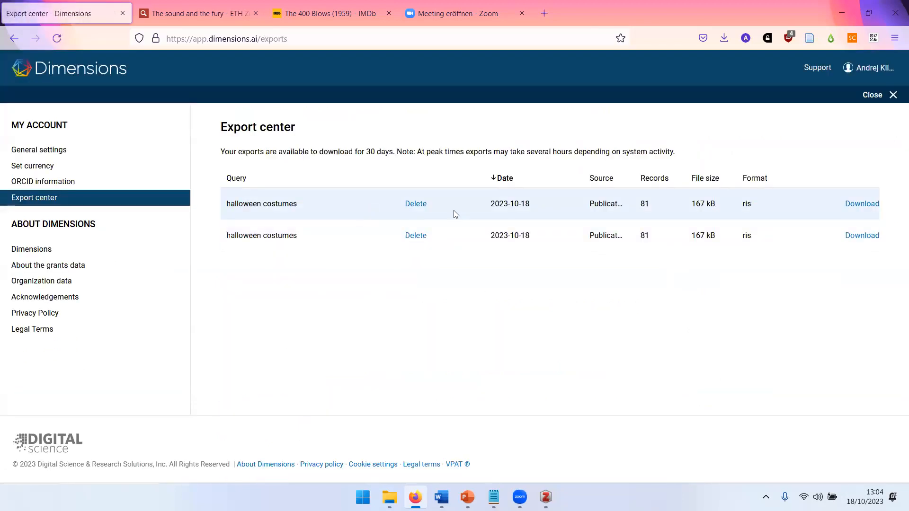
click(853, 206)
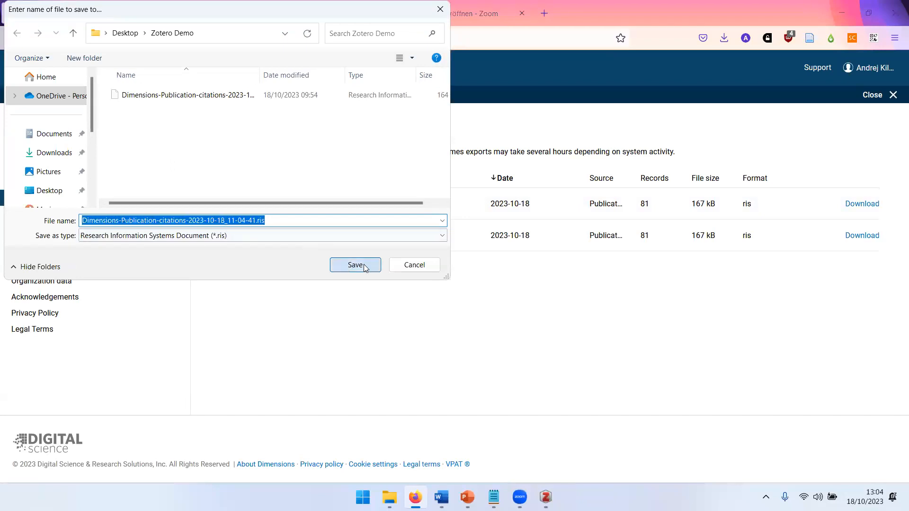
click(355, 266)
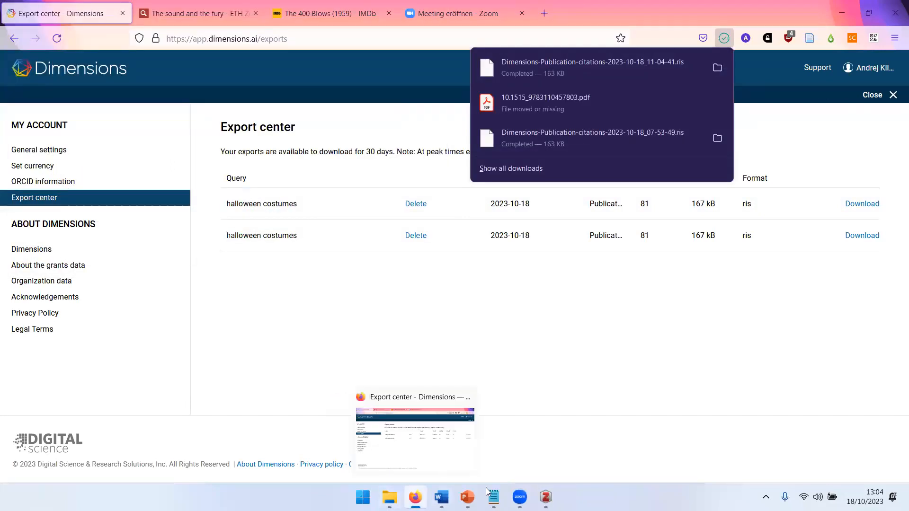
- Switch to Zotero and import Dimensions-Publication-citations-2023-10-18_11-04-41.ris into a new collection, copying files to the Zotero storage folder
click(546, 497)
click(11, 24)
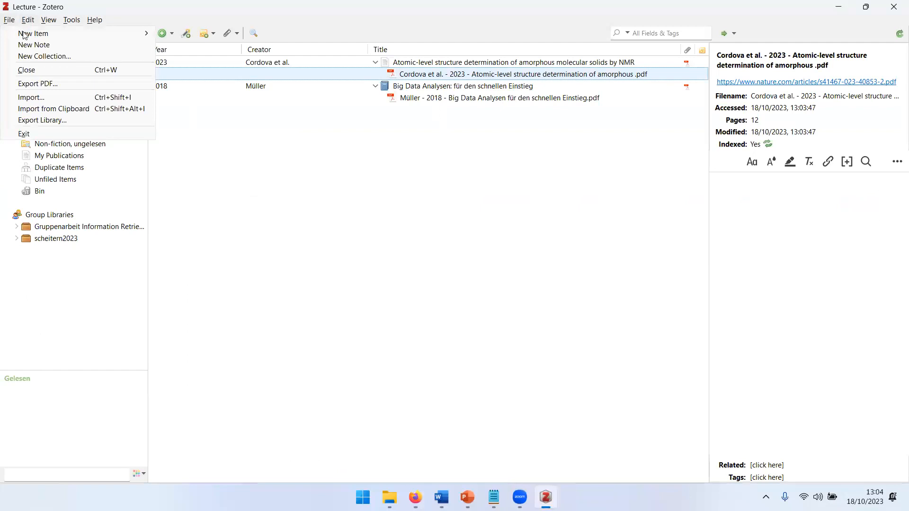
click(33, 97)
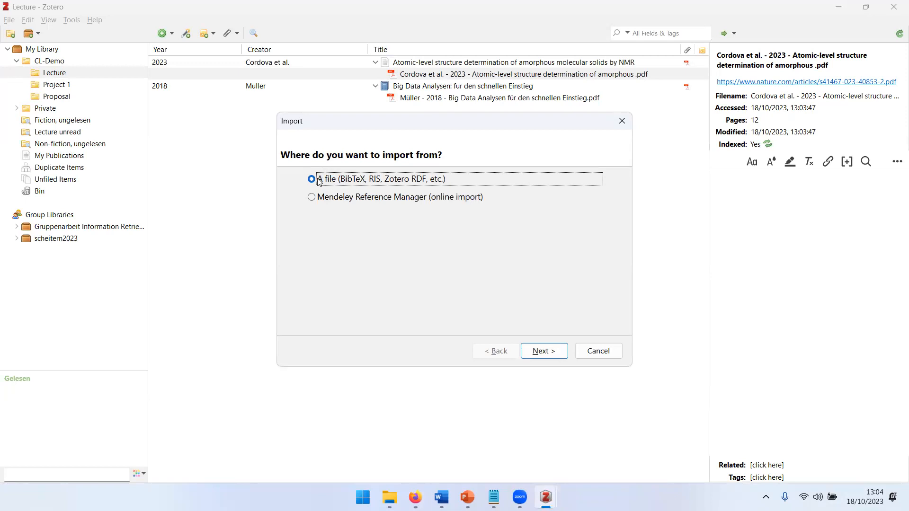
click(537, 349)
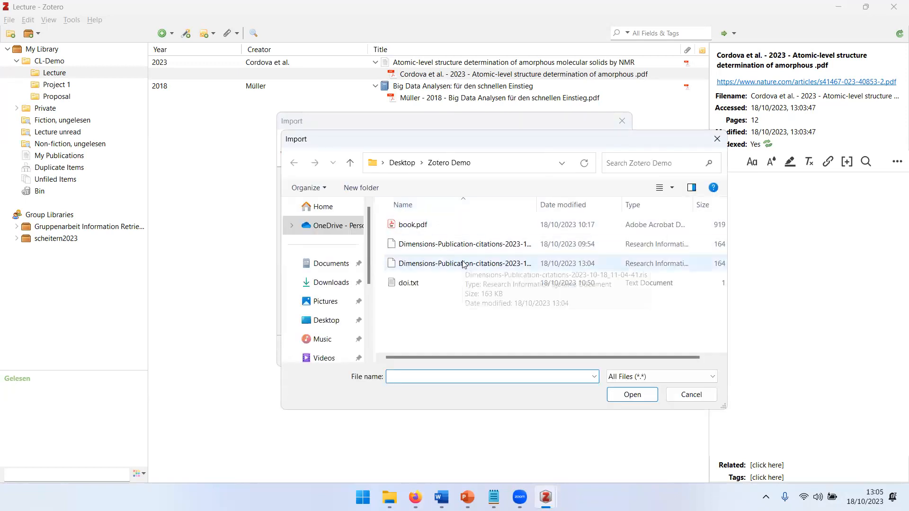
double_click(462, 265)
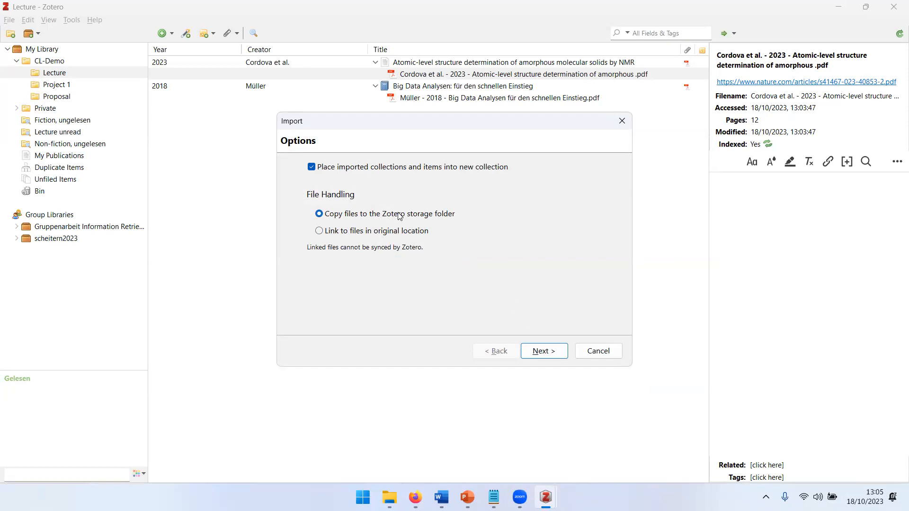
click(537, 354)
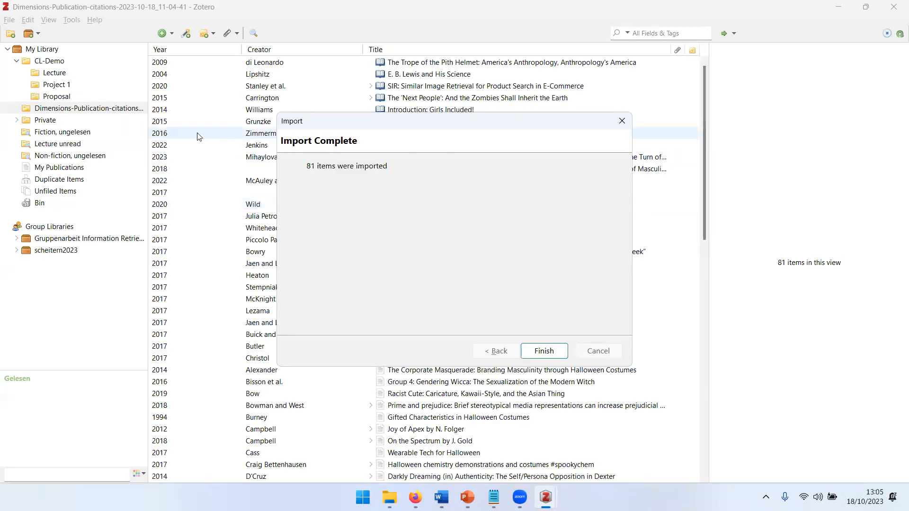
click(544, 351)
- Add all items of the imported Dimensions collection to the Lecture collection and look through the Lecture item list
click(433, 110)
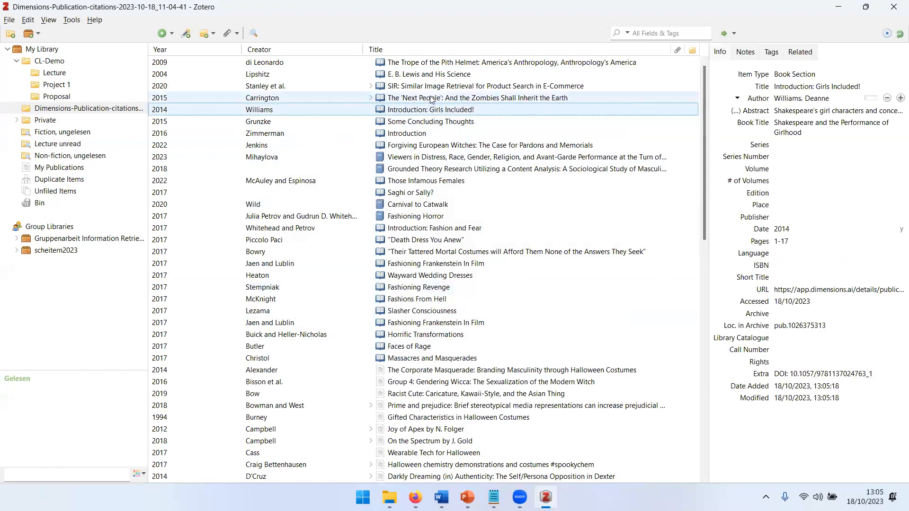
key(ctrl+a)
right_click(435, 67)
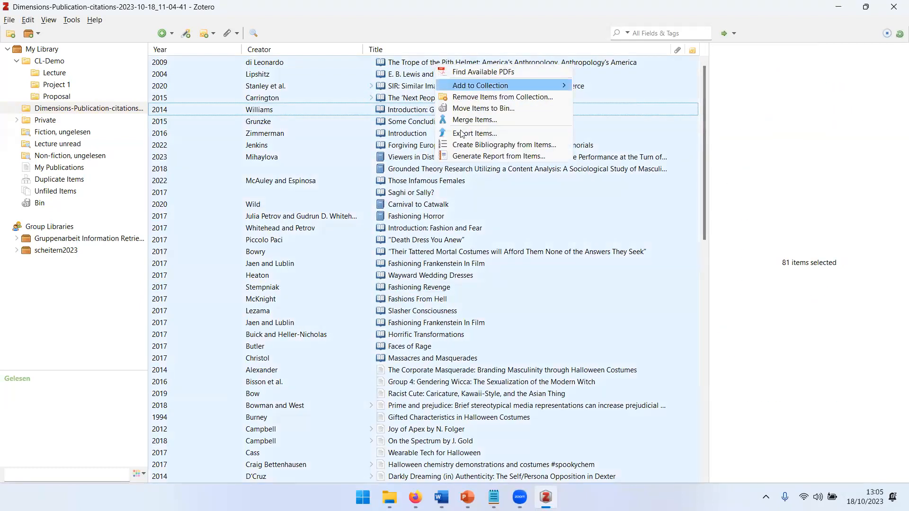
click(405, 66)
click(405, 66)
key(ctrl+a)
drag(400, 71, 56, 76)
click(56, 75)
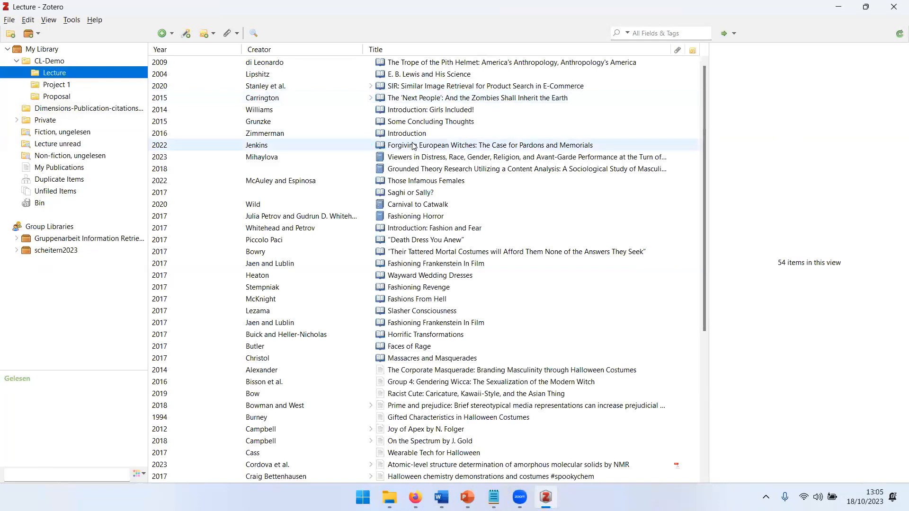
scroll(413, 146, down, 2)
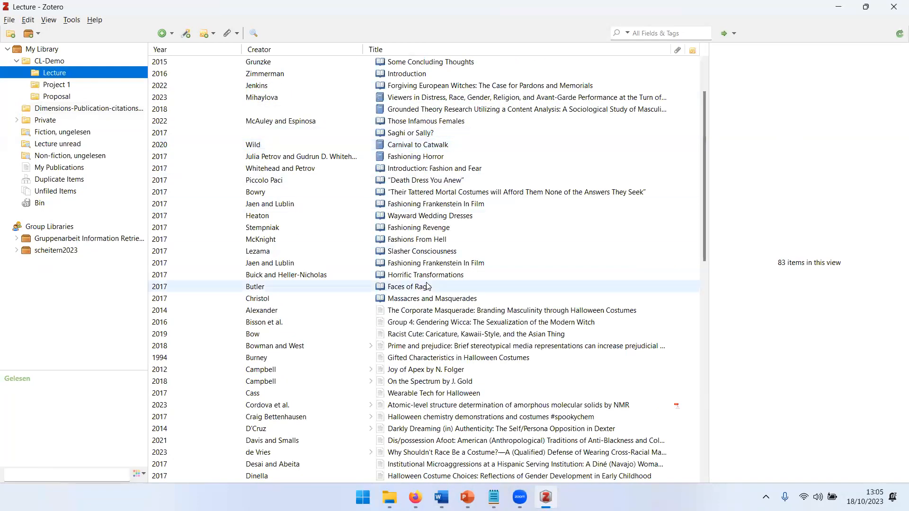
scroll(489, 264, down, 5)
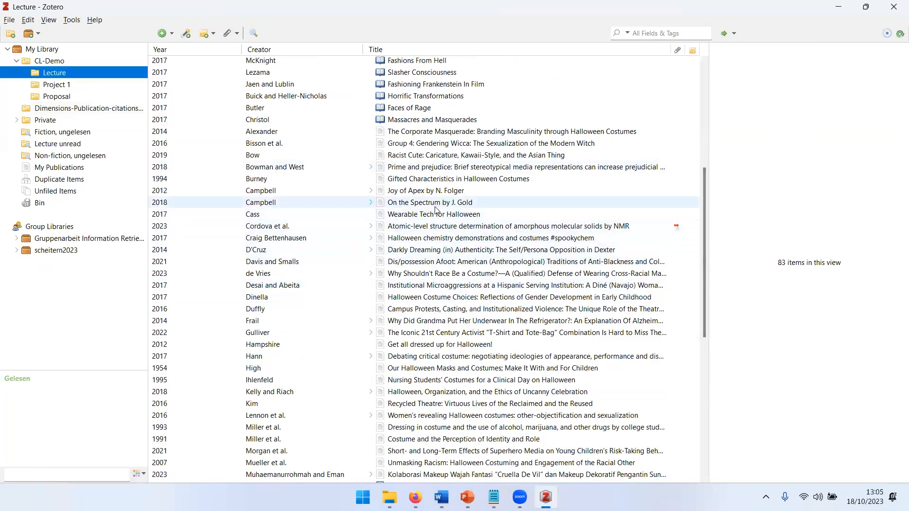
scroll(426, 211, up, 3)
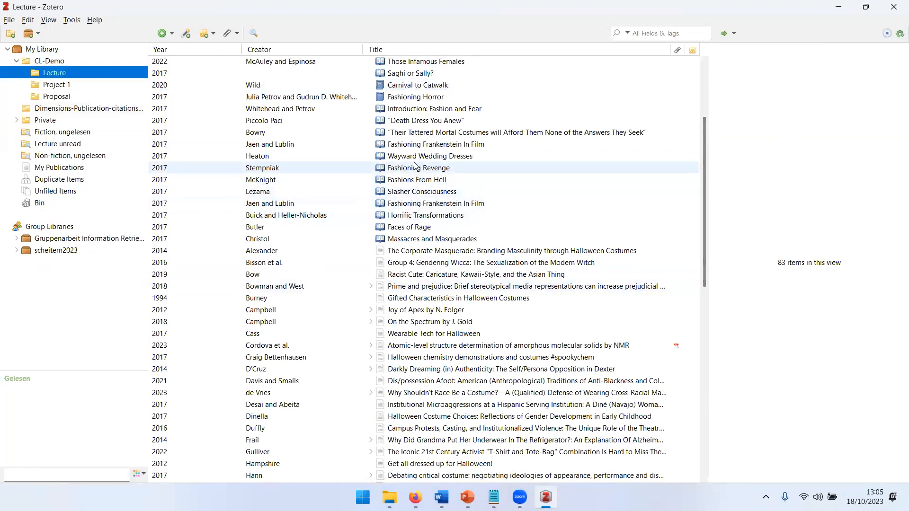
- Tag the article "Atomic-level structure determination of amorphous molecular solids by NMR" in the Lecture collection with Gelesen
scroll(414, 170, up, 6)
scroll(414, 237, down, 6)
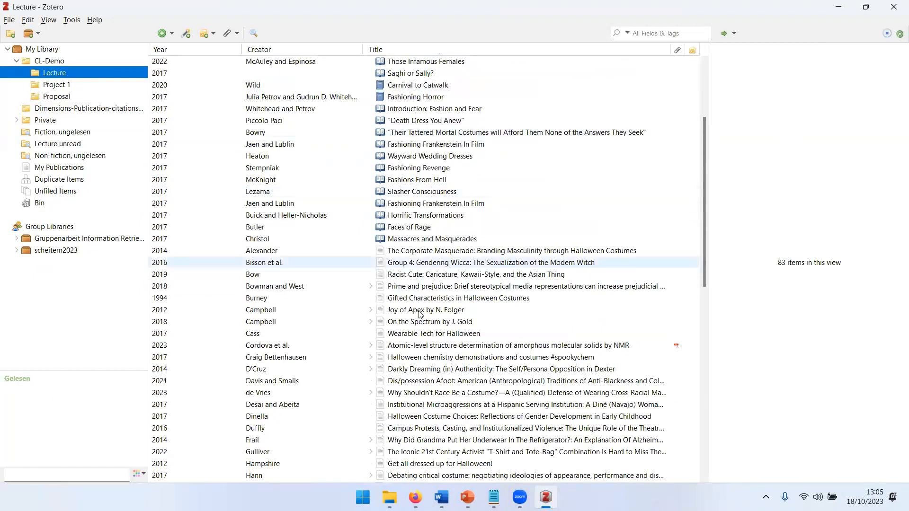
click(427, 349)
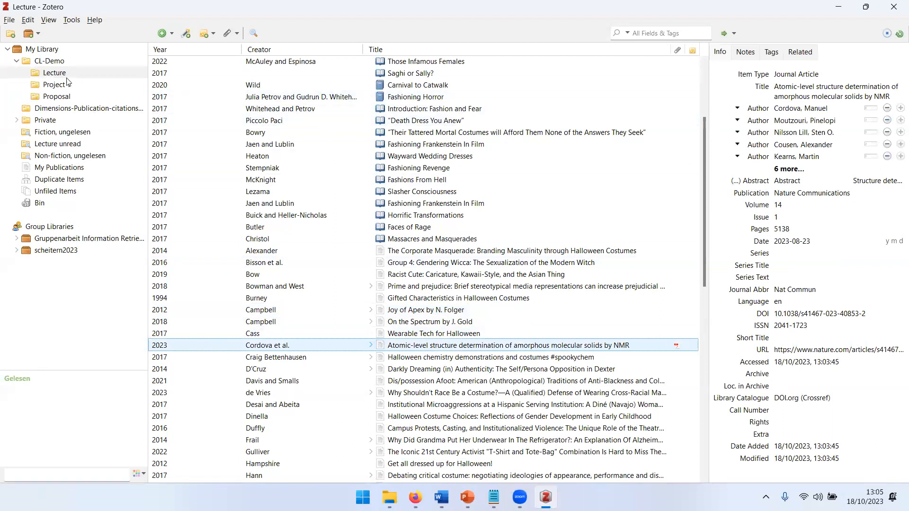
click(771, 52)
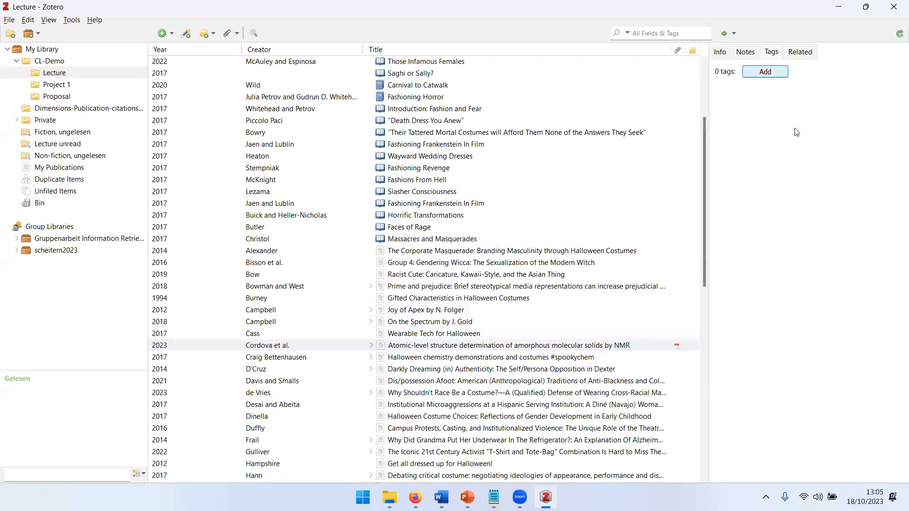
click(767, 72)
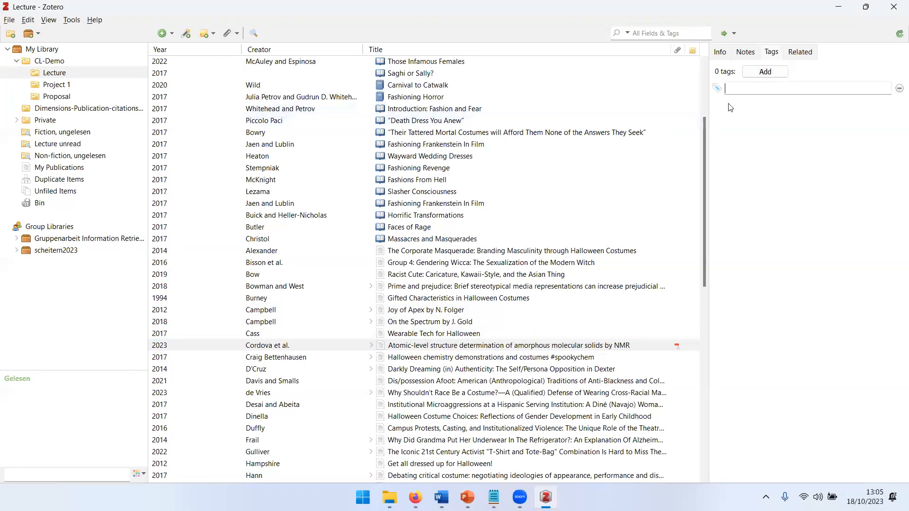
text(Gelese)
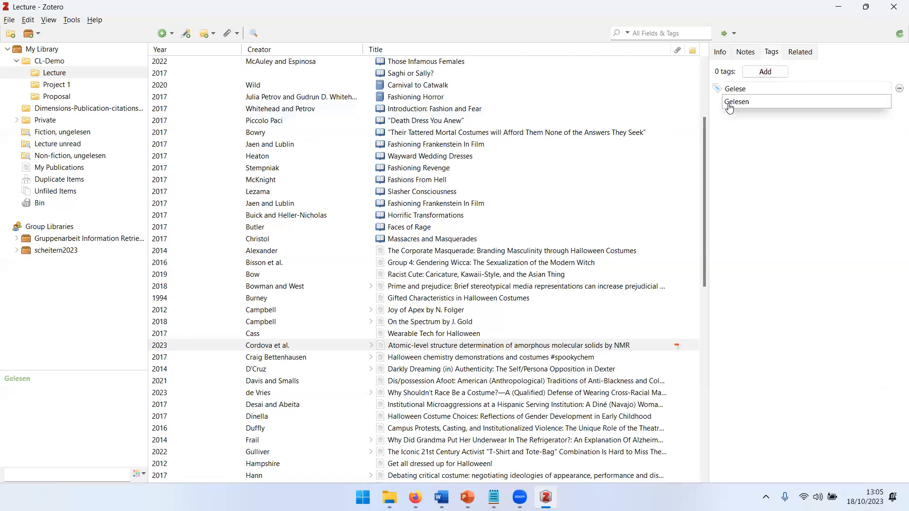
text(n)
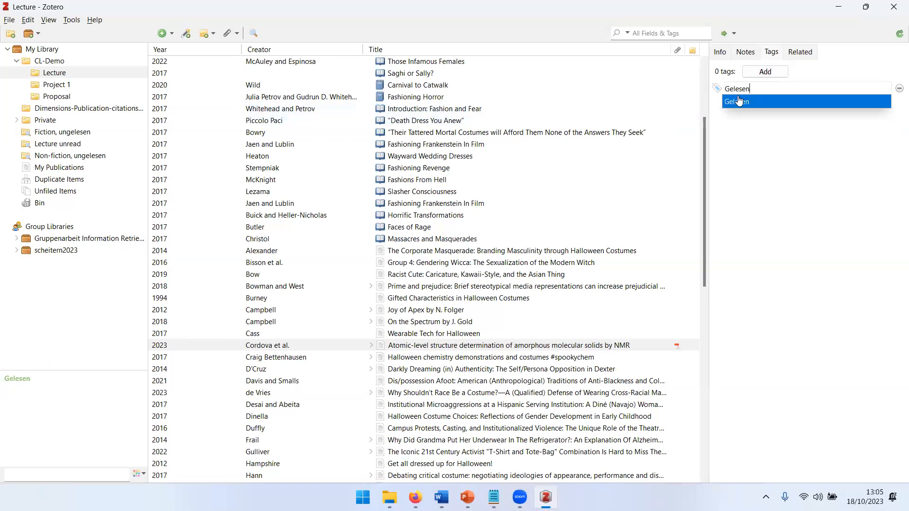
click(739, 102)
key(Return)
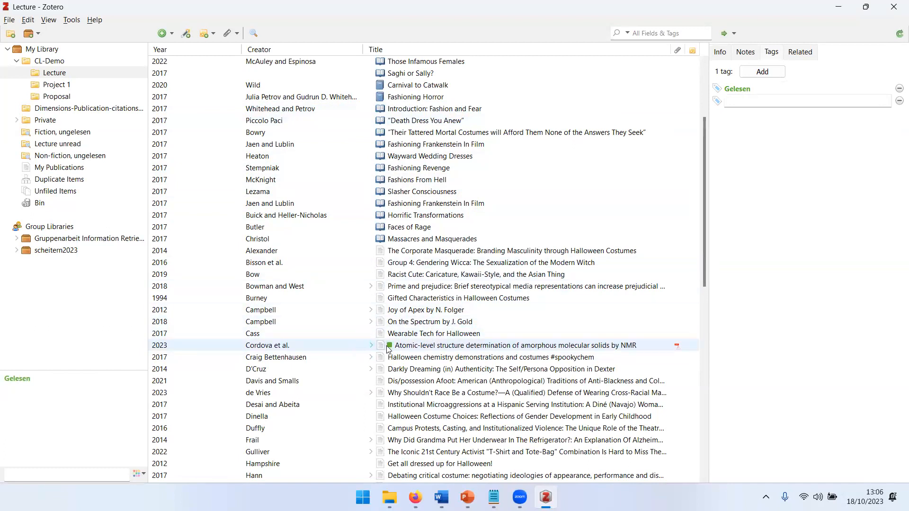
- Open the tagged NMR article's PDF and highlight the abstract passage from "disorder inherent to these materials" to "single modeled periodic stru" in yellow
scroll(388, 350, down, 3)
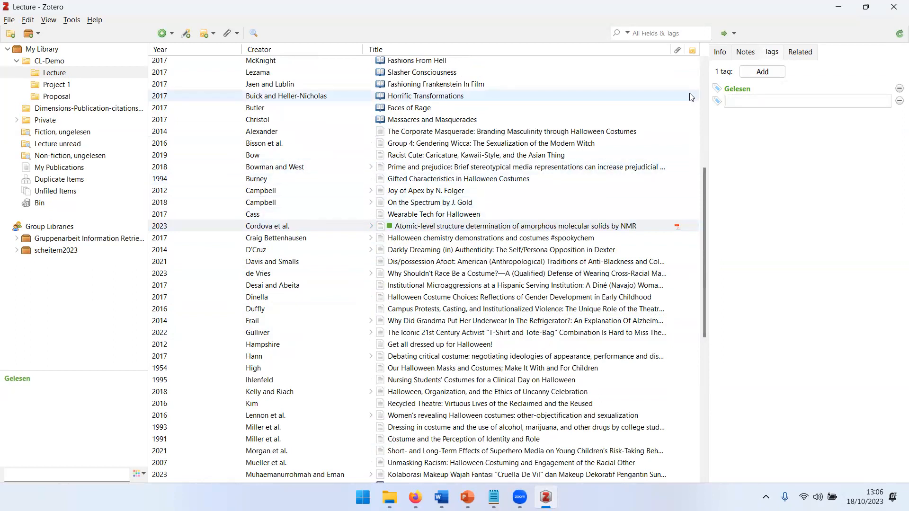
click(723, 54)
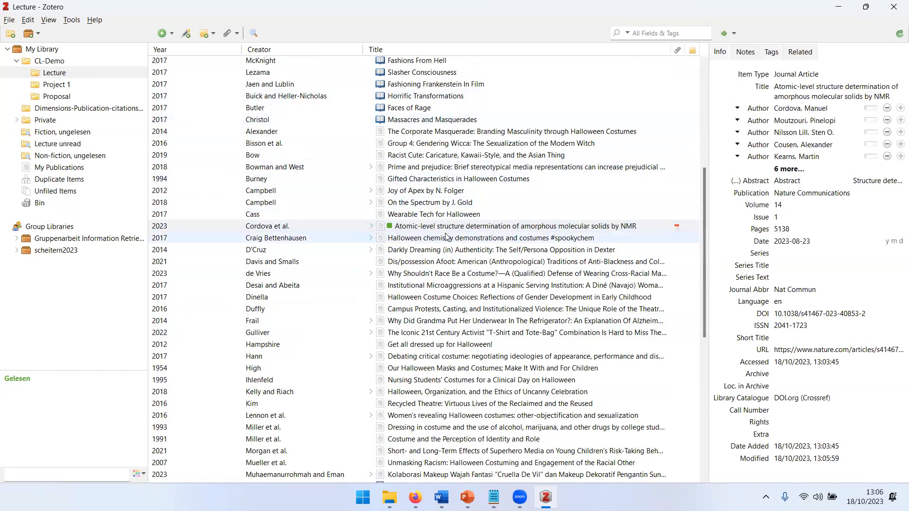
double_click(411, 230)
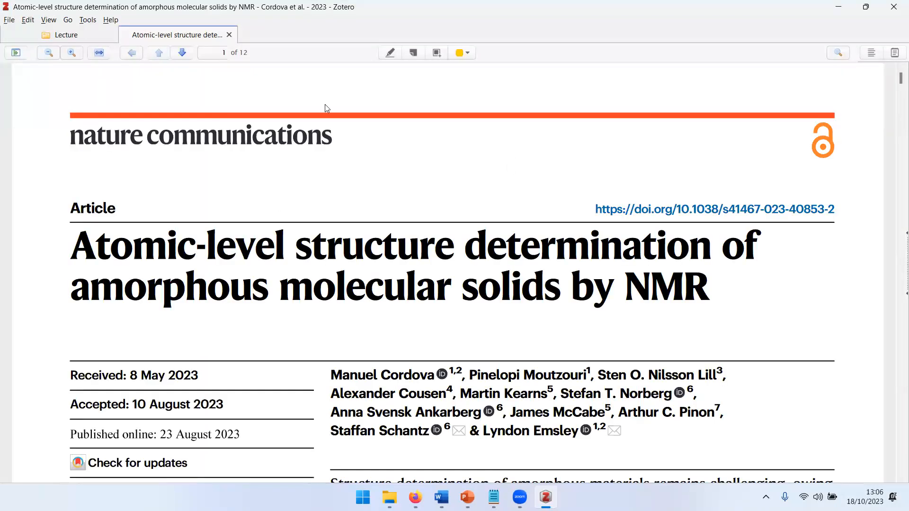
scroll(241, 164, down, 3)
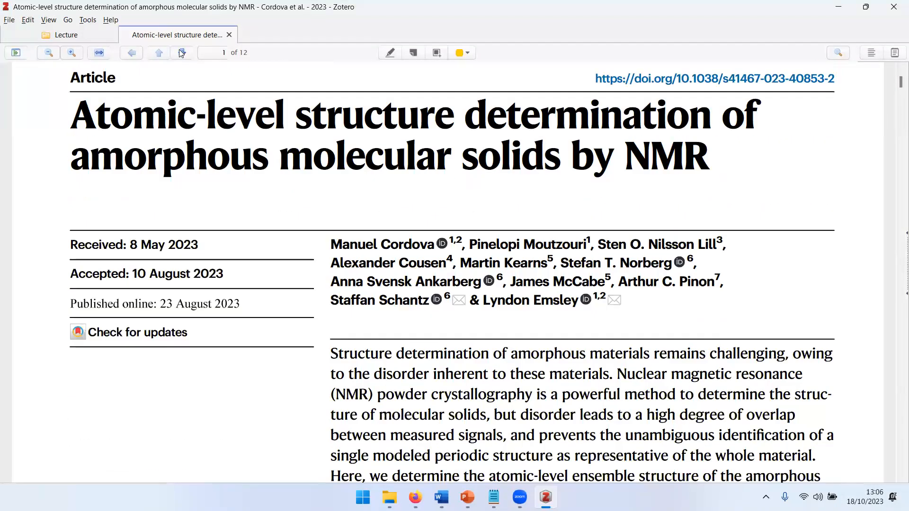
click(49, 53)
scroll(448, 237, down, 2)
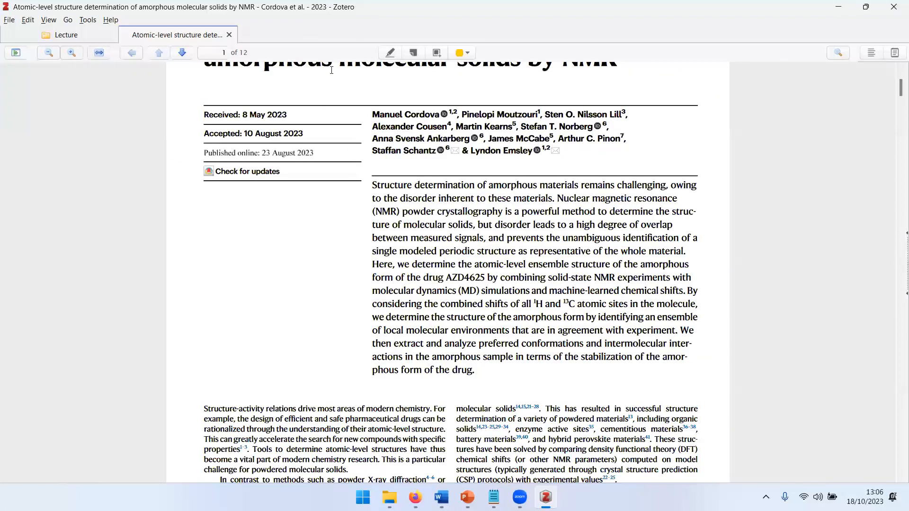
click(394, 53)
drag(405, 199, 493, 251)
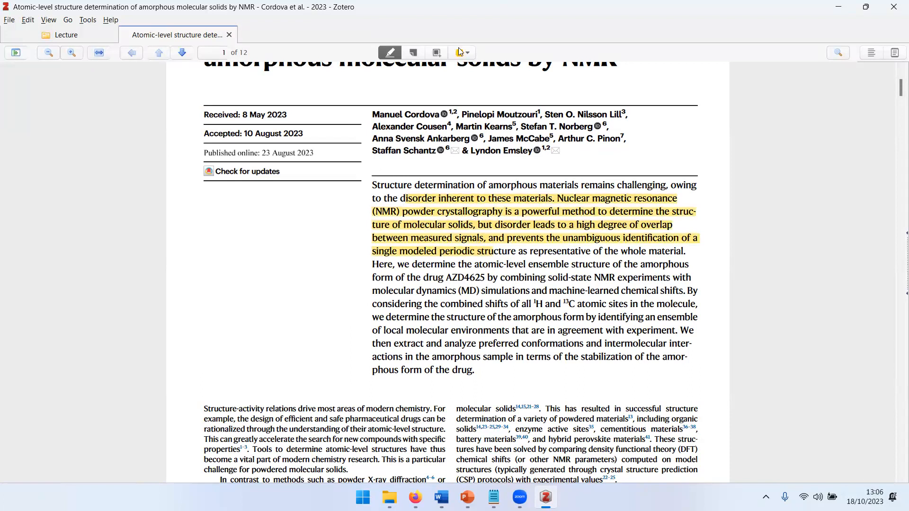
- Add a yellow note with the comment "!!!" beside the end of the abstract on page 1
click(418, 52)
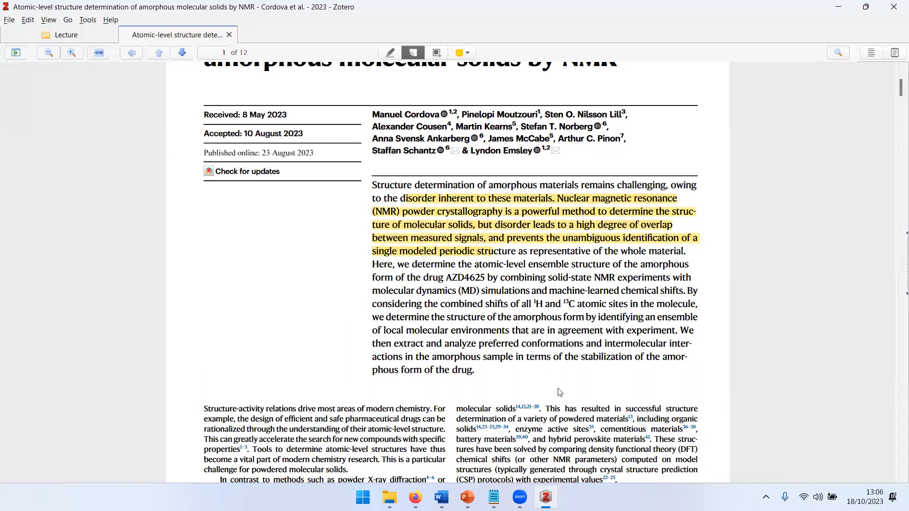
click(543, 371)
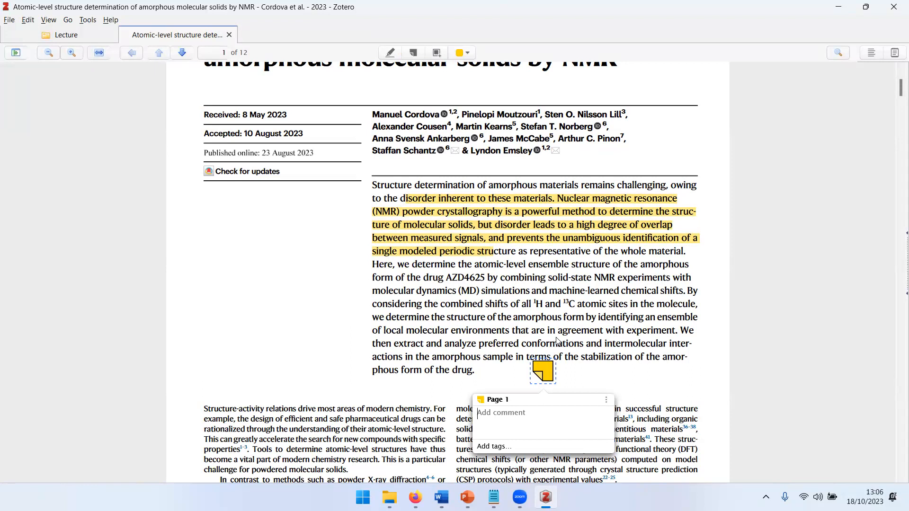
text(!!!)
click(586, 327)
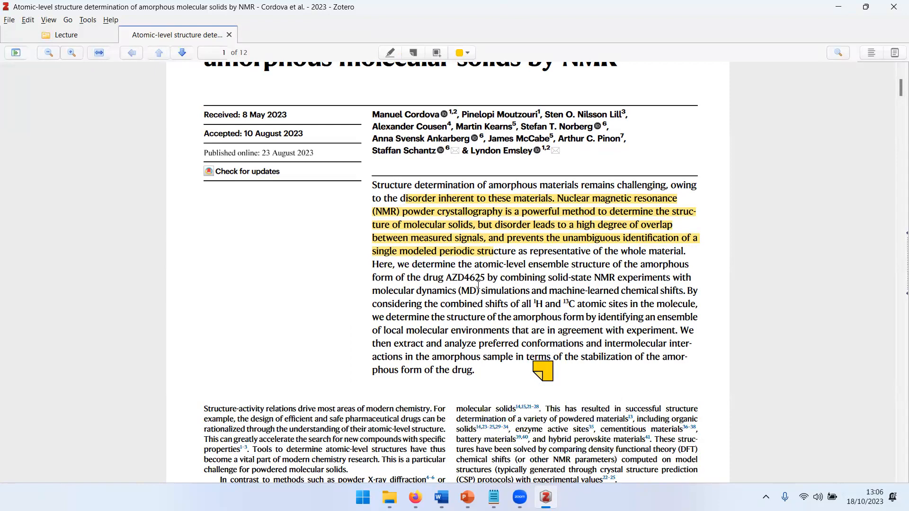
- Look further through the PDF, return to the Lecture item list and view the article's notes
scroll(474, 287, down, 3)
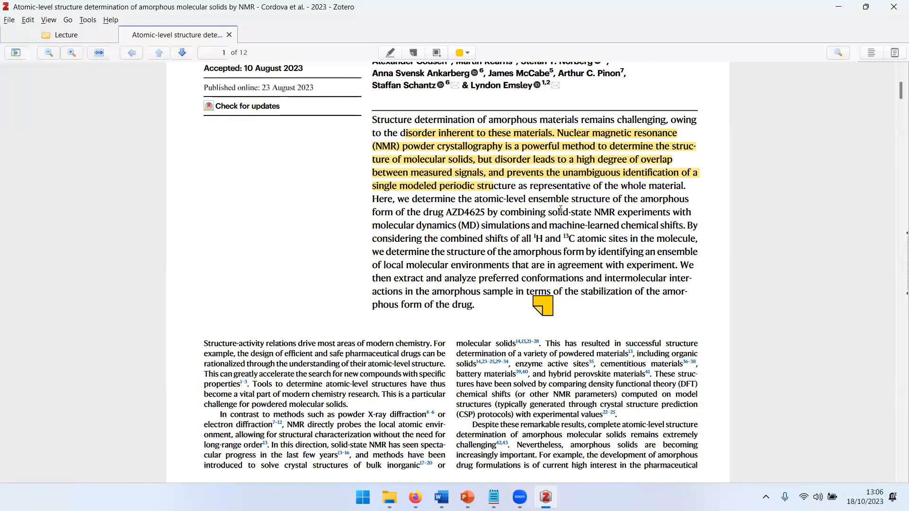
scroll(497, 254, down, 10)
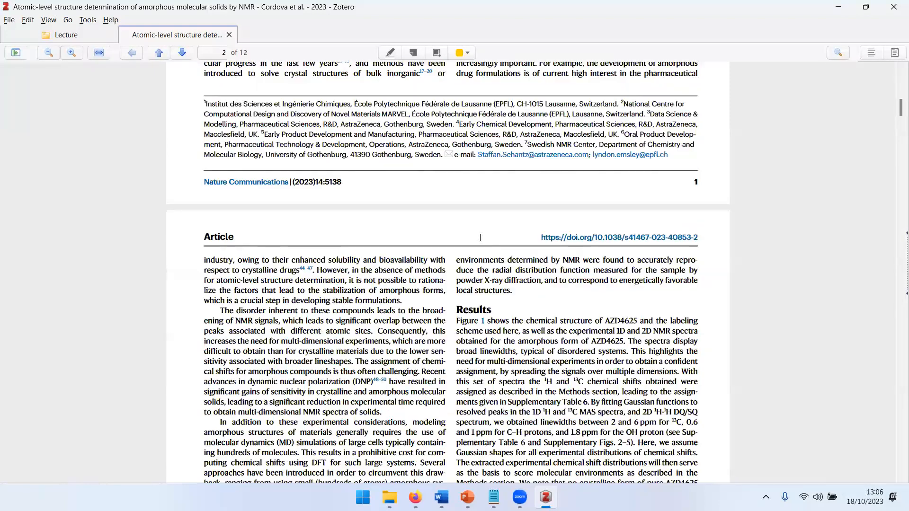
click(92, 40)
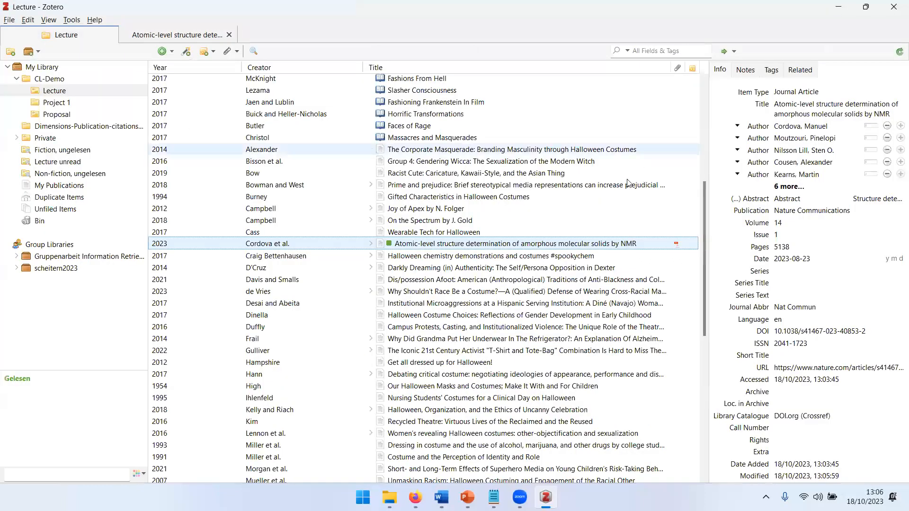
click(744, 70)
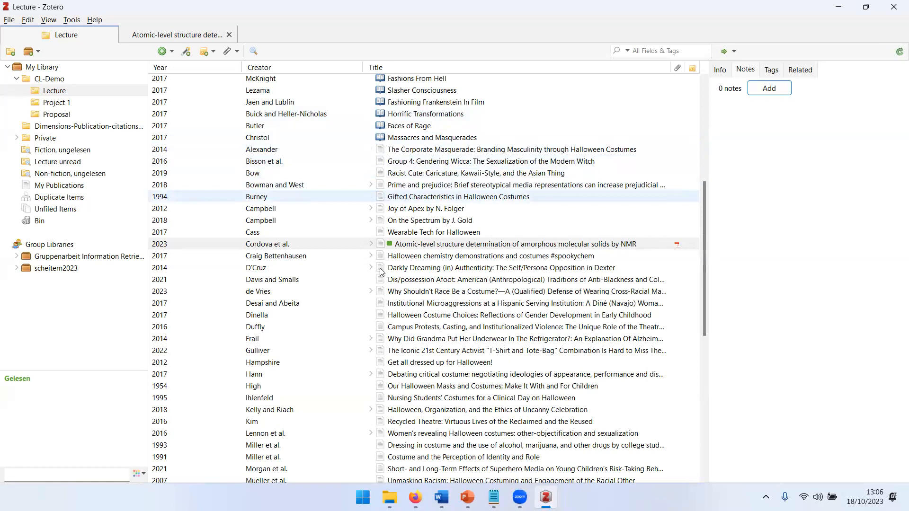
- Switch to Firefox and save the swisscovery record "The sound and the fury" into the Lecture collection with the Zotero connector
mouse_move(415, 497)
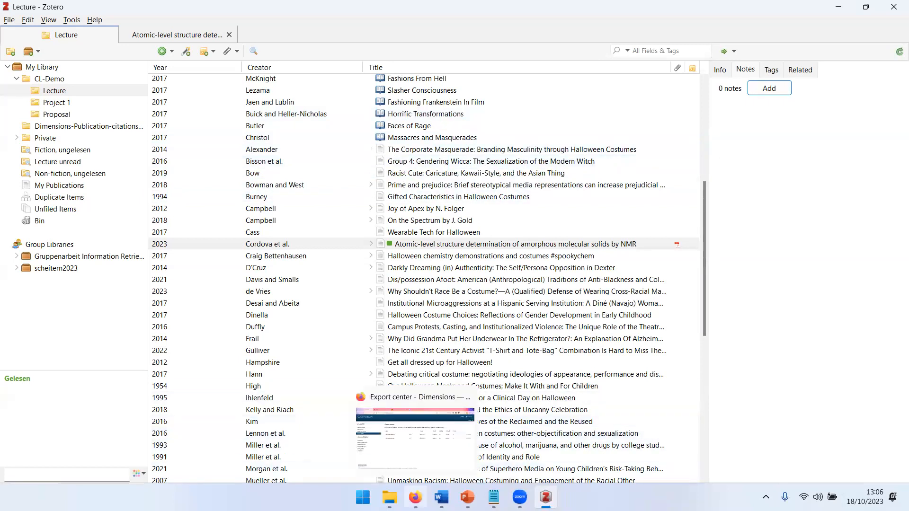
click(436, 424)
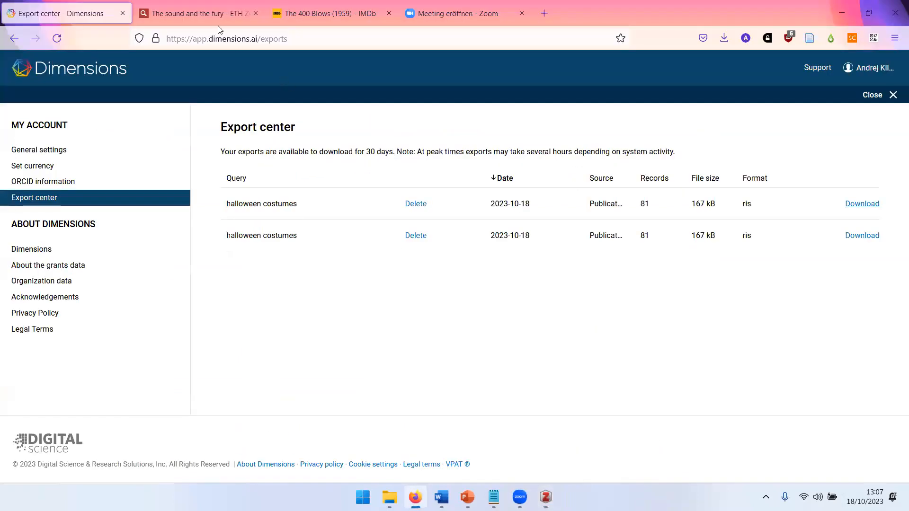
click(196, 15)
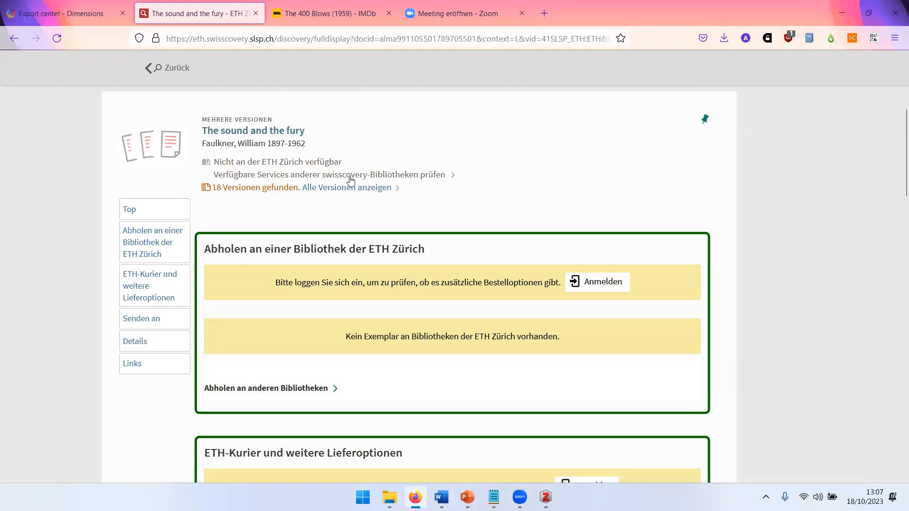
scroll(568, 215, down, 5)
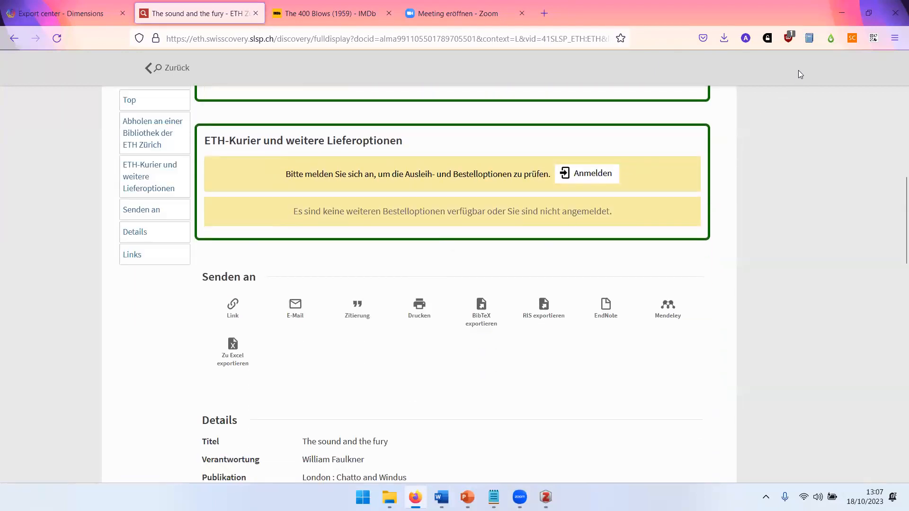
click(809, 40)
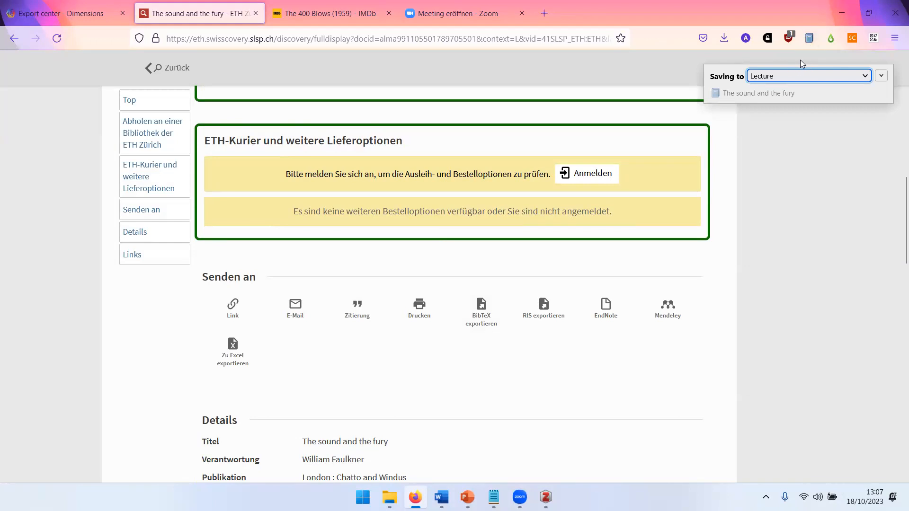
click(791, 77)
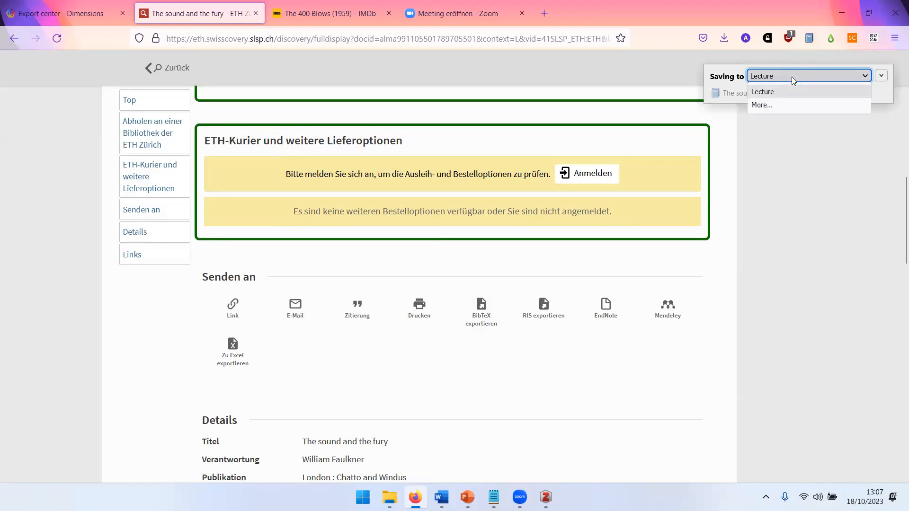
click(768, 92)
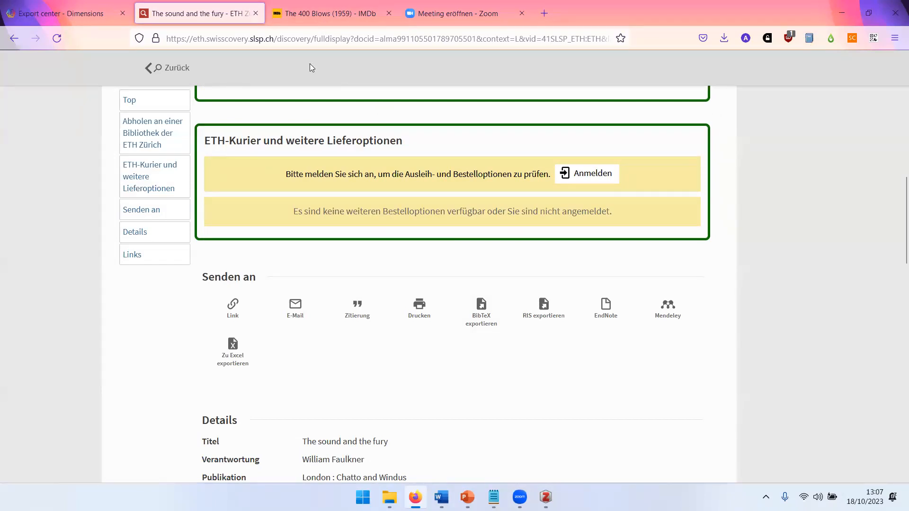
- Save the IMDb page of The 400 Blows into the Lecture collection and check the newly saved film and book in Zotero
click(309, 18)
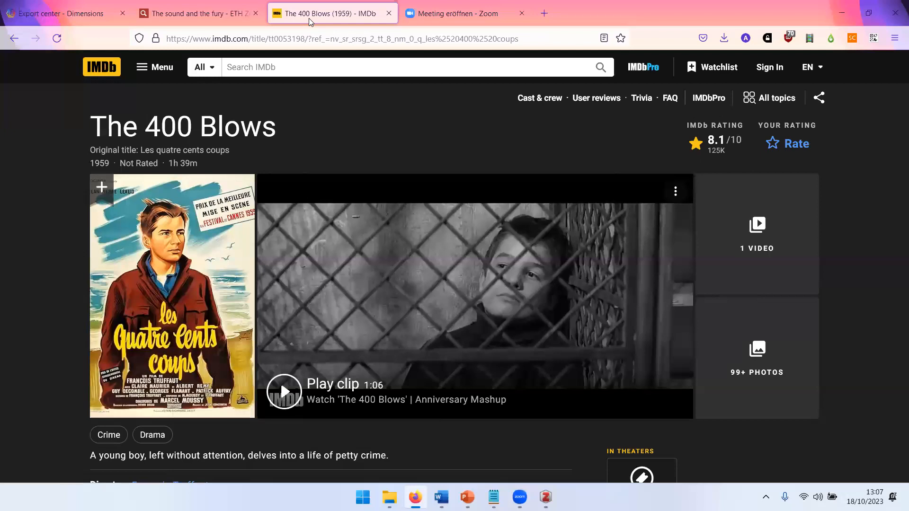
click(810, 38)
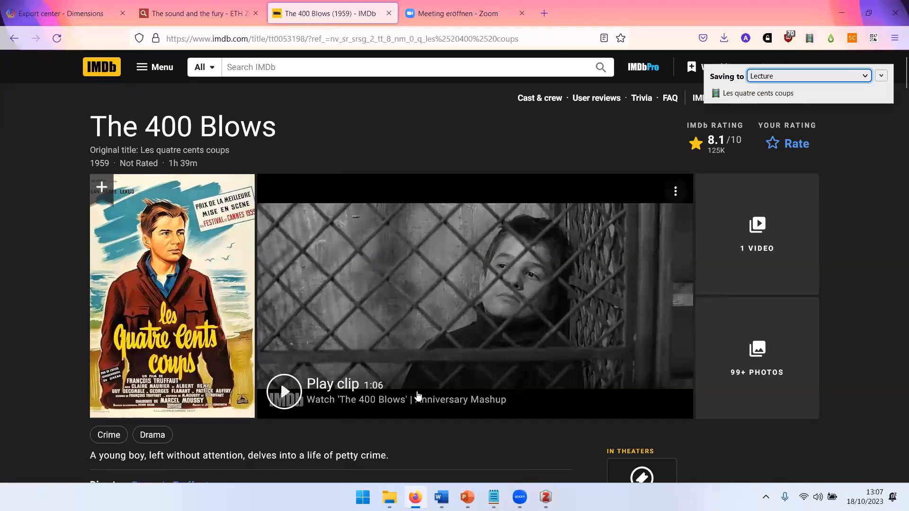
click(546, 497)
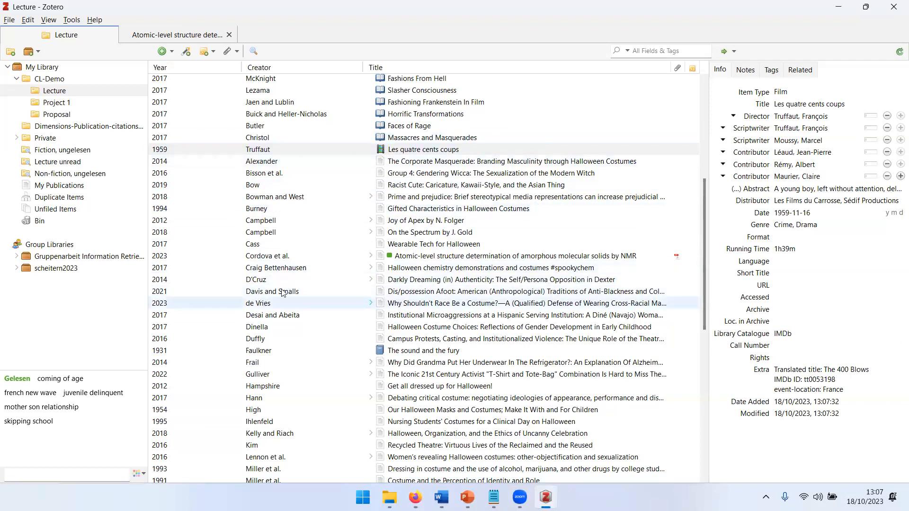
click(432, 350)
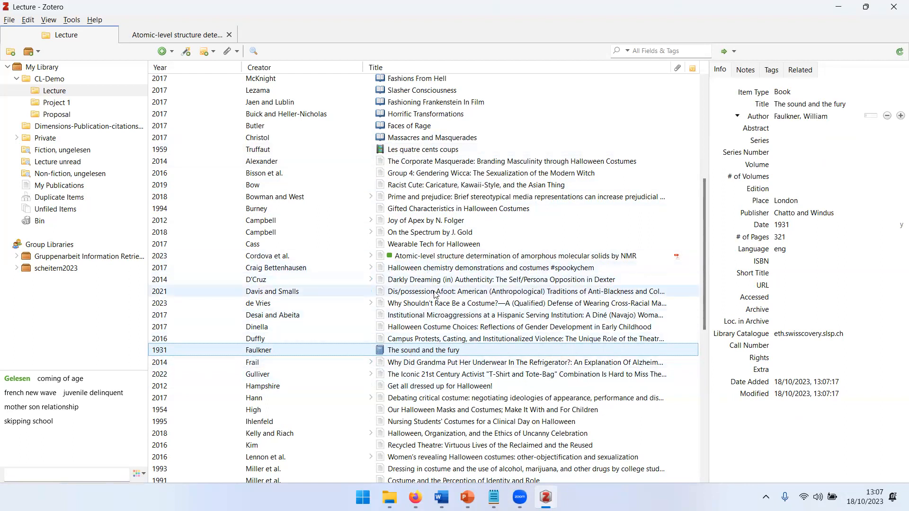
scroll(430, 332, down, 2)
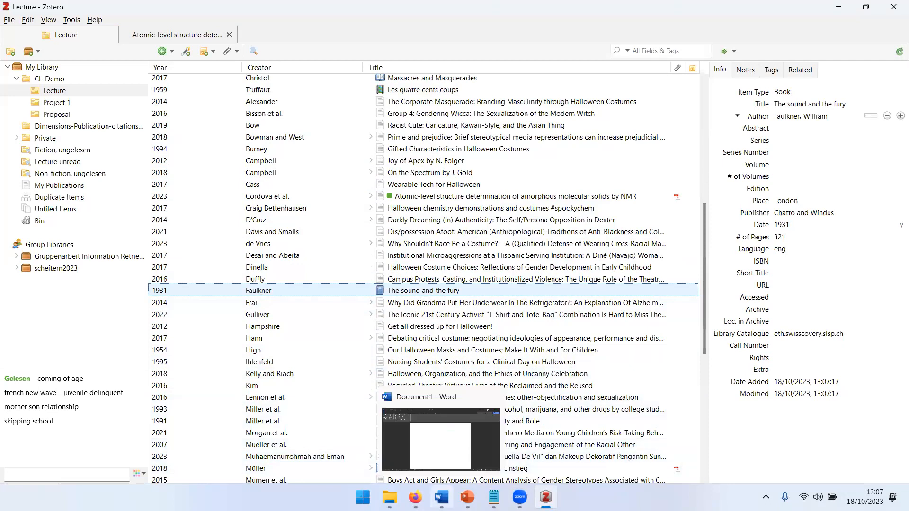
- Switch to the blank Word document, enter the filler text "sdoigoudthgodrutjh" and cite "Wearable Tech for Halloween" after it with Zotero
click(426, 438)
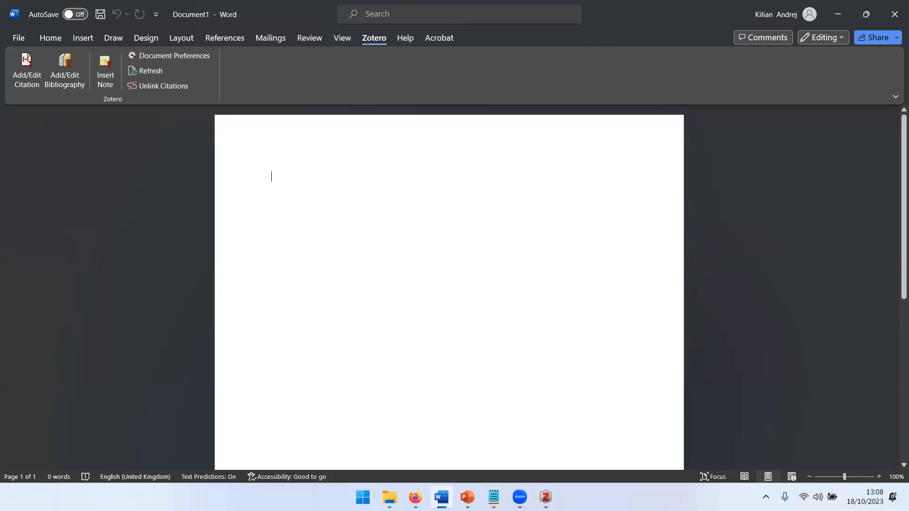
text(sdoigoudthgodrutjh)
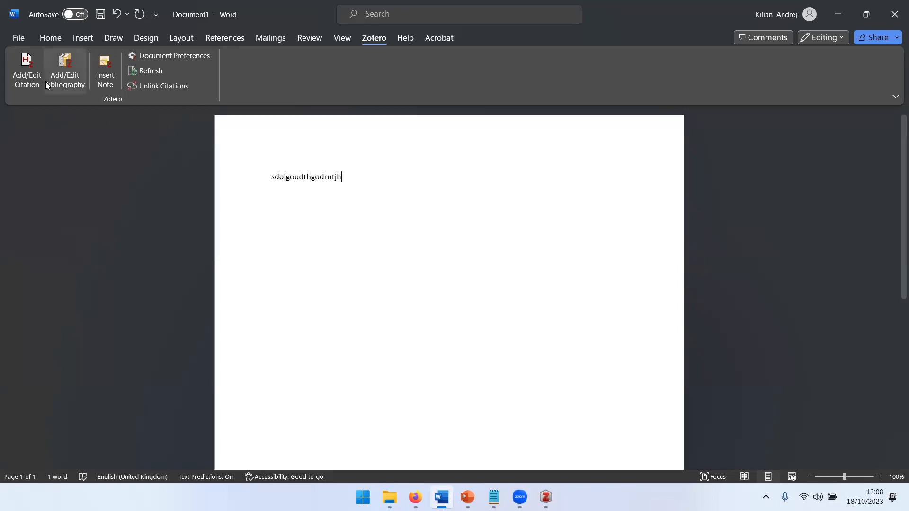
click(28, 71)
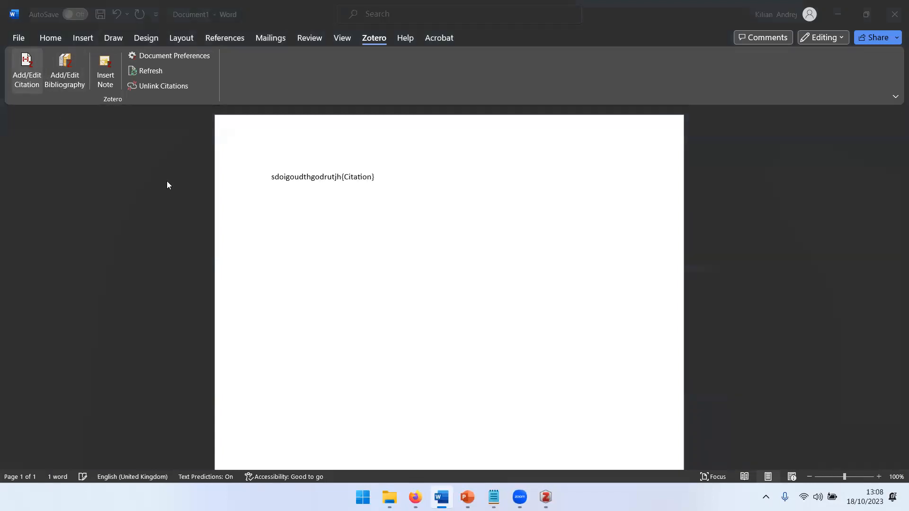
text(halloween)
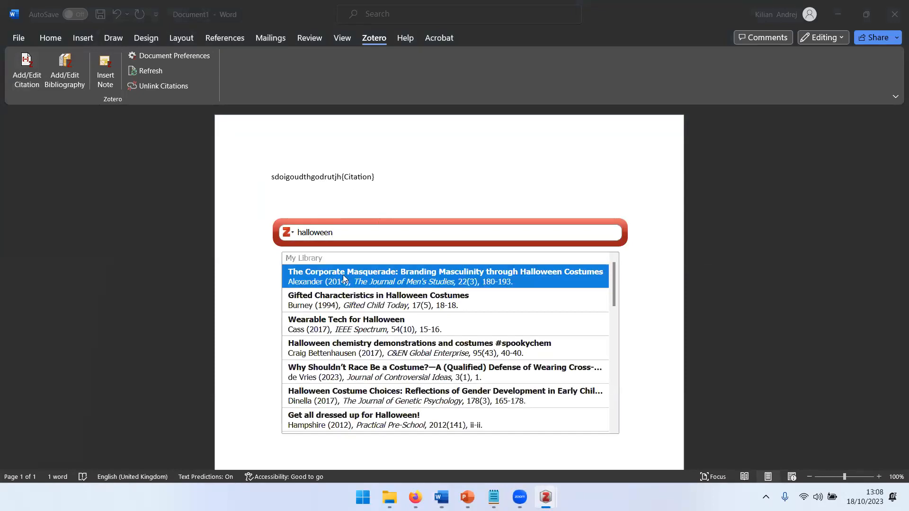
click(360, 326)
key(Return)
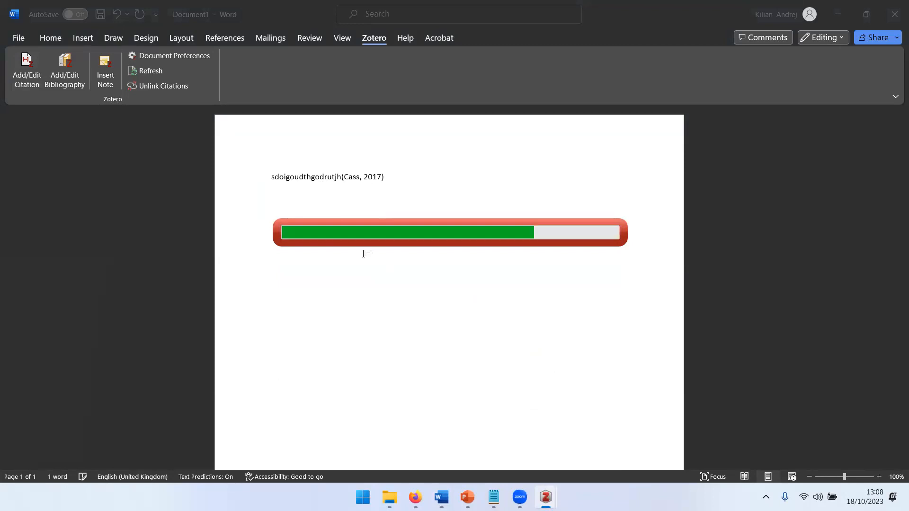
- Add the filler line "sdjgisjergoij" two paragraphs down and cite "Why Shouldn't Race Be a Costume?" on the line below it
key(Return)
key(Return)
text(sdjgisjergoi)
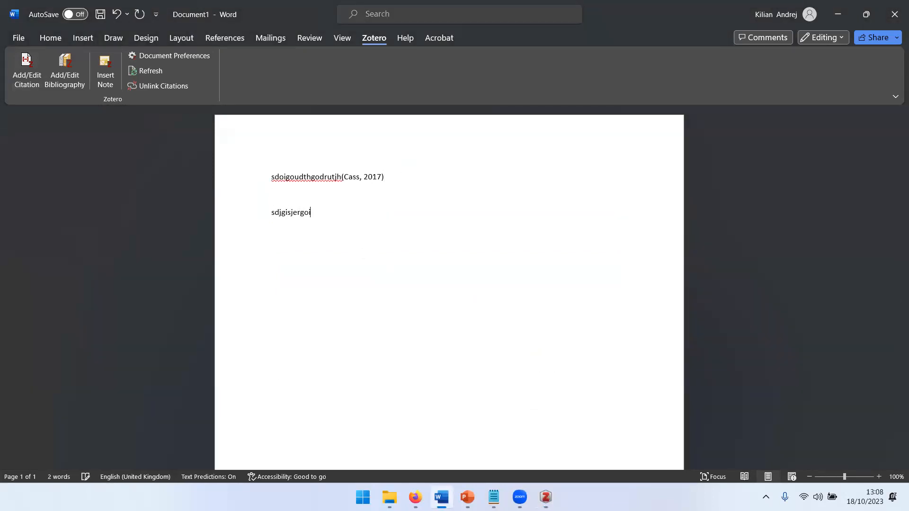
text(j)
key(Return)
click(27, 76)
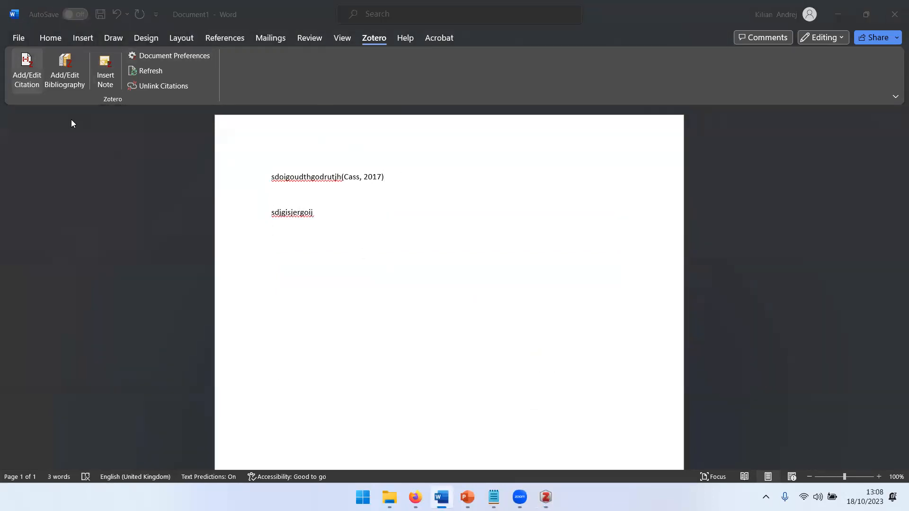
text(halloween)
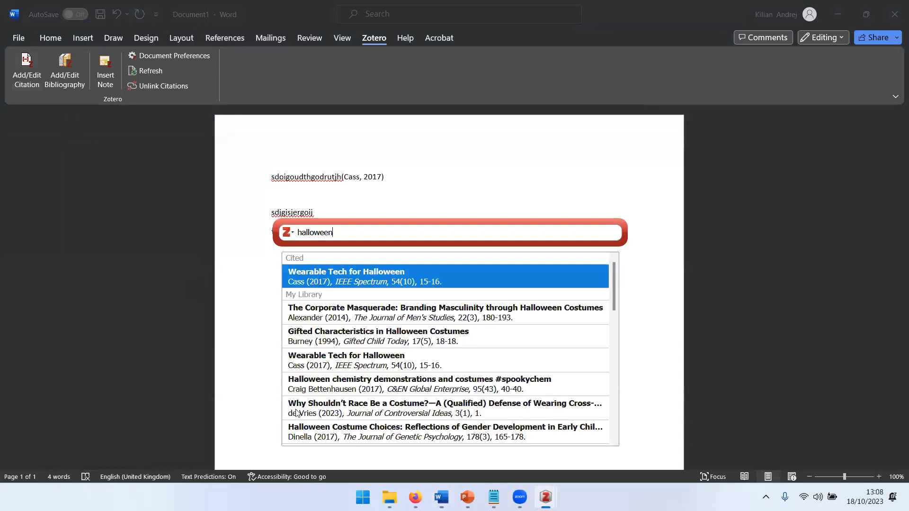
click(313, 410)
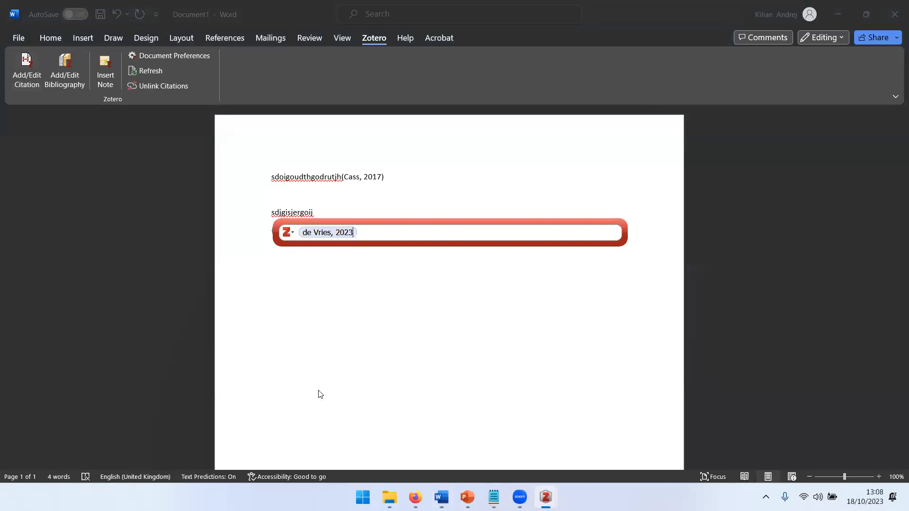
key(Return)
- On a new line, search citations for "halloween" and cite the 2023 article "Kolaborasi Makeup Wajah Fantasi 'Cruella De Vil'"
key(Return)
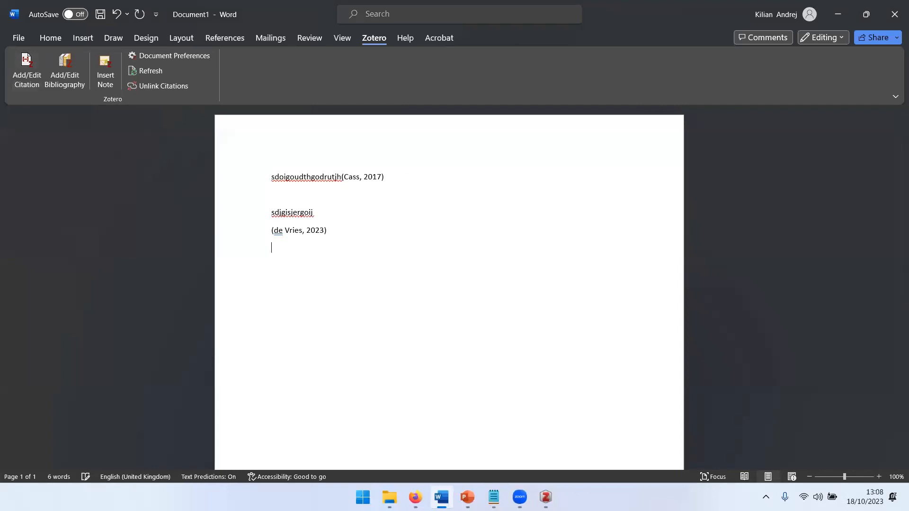
click(27, 68)
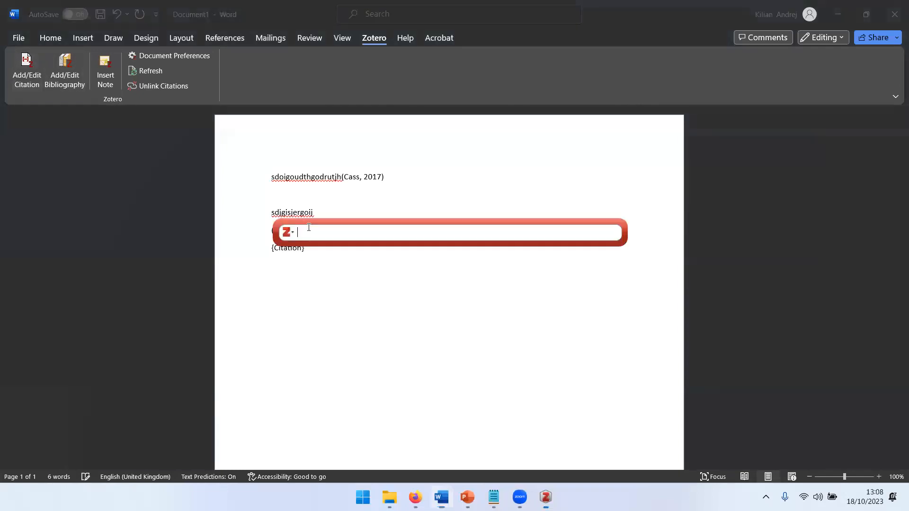
text(a)
key(BackSpace)
text(halloween)
scroll(341, 393, down, 5)
click(339, 390)
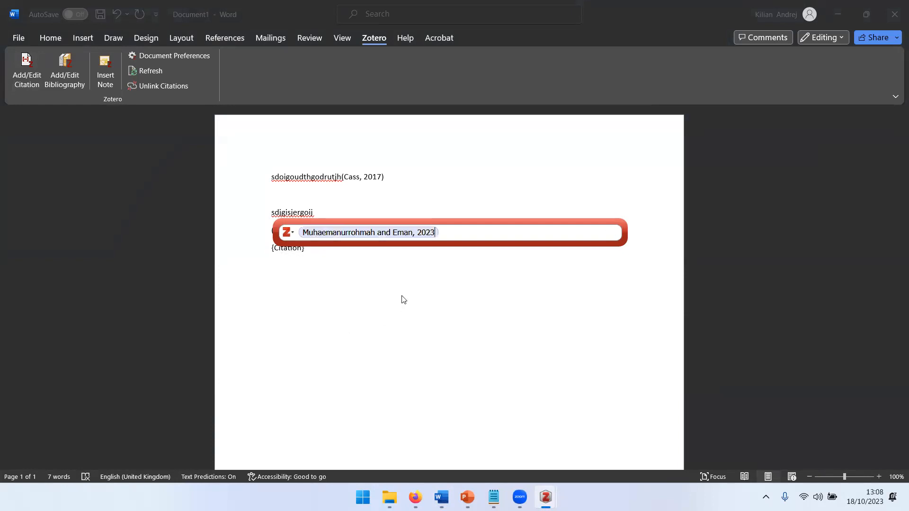
key(Return)
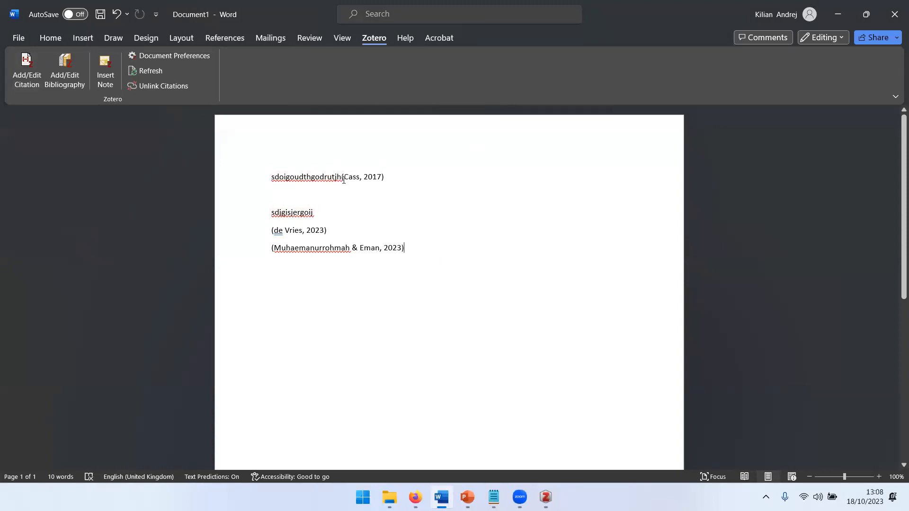
- Insert the Zotero bibliography two paragraphs below the last citation and look it over
key(Return)
key(Return)
click(68, 80)
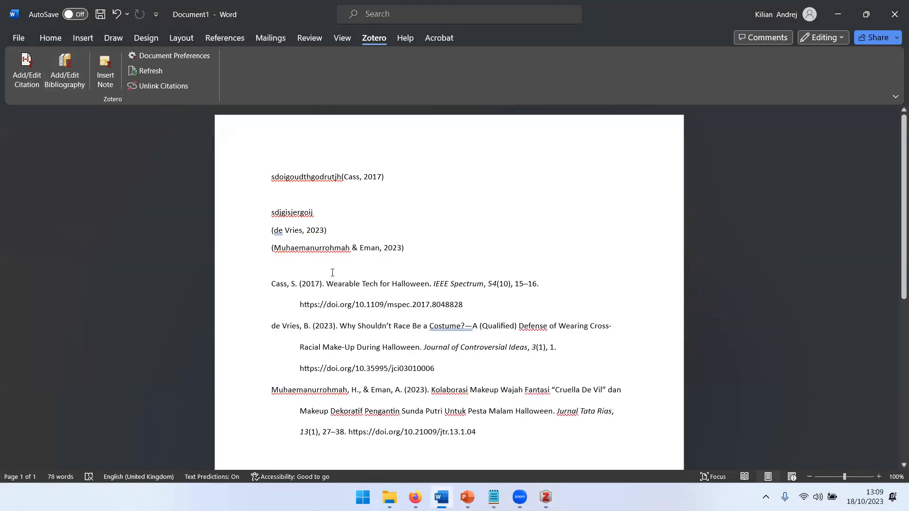
scroll(349, 296, down, 1)
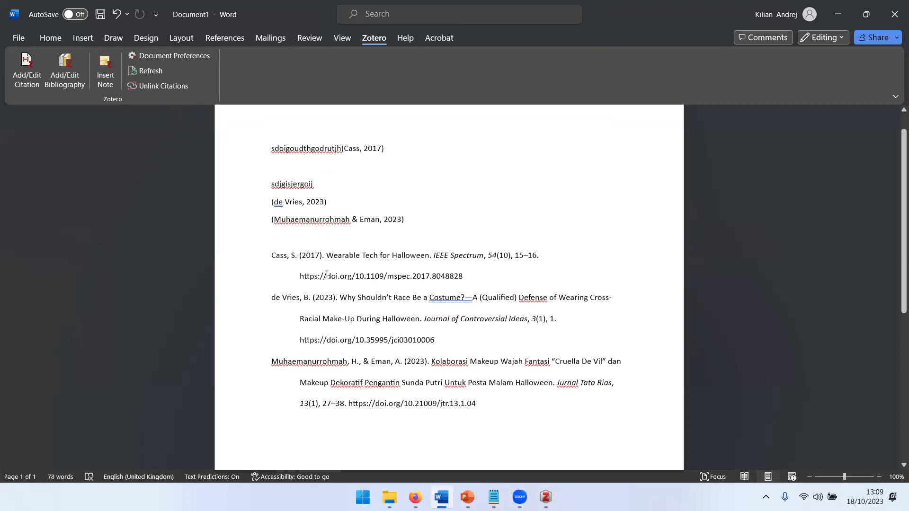
- Open Zotero's style manager from the document preferences and select the American Sociological Association 6th edition entry
click(201, 56)
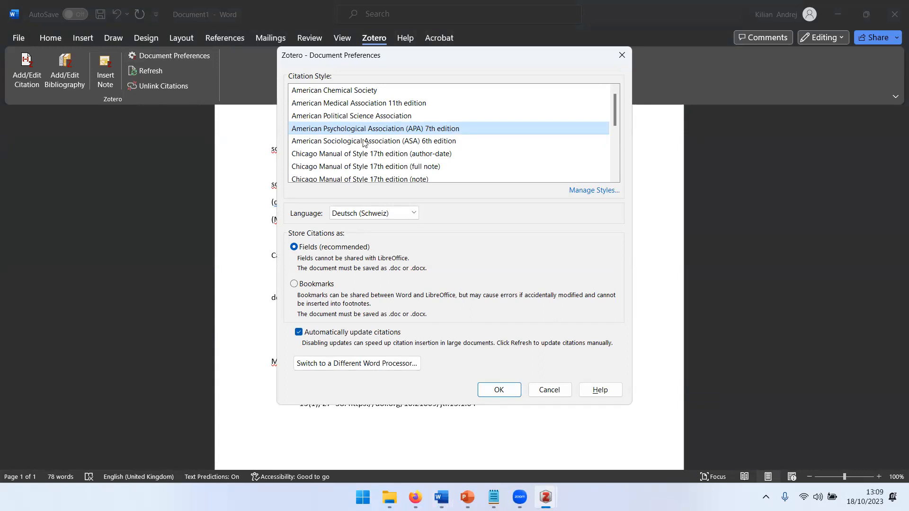
click(575, 191)
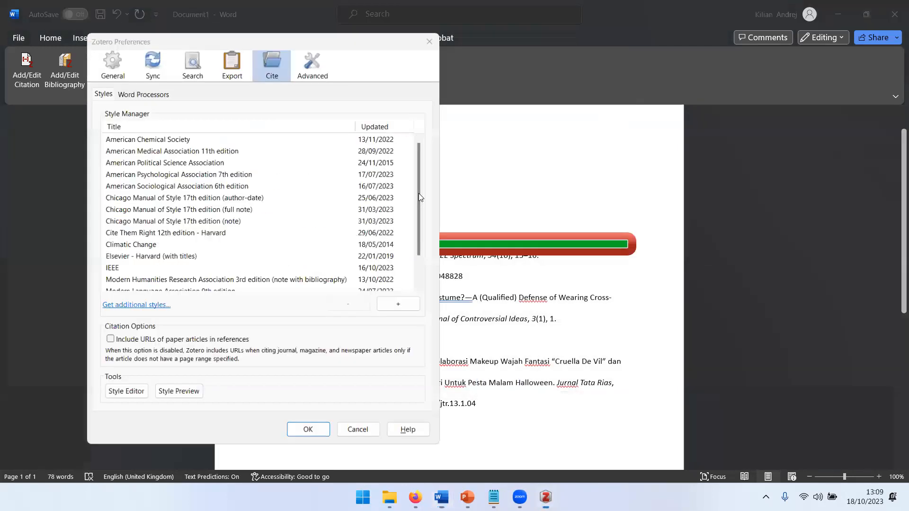
click(172, 57)
click(586, 192)
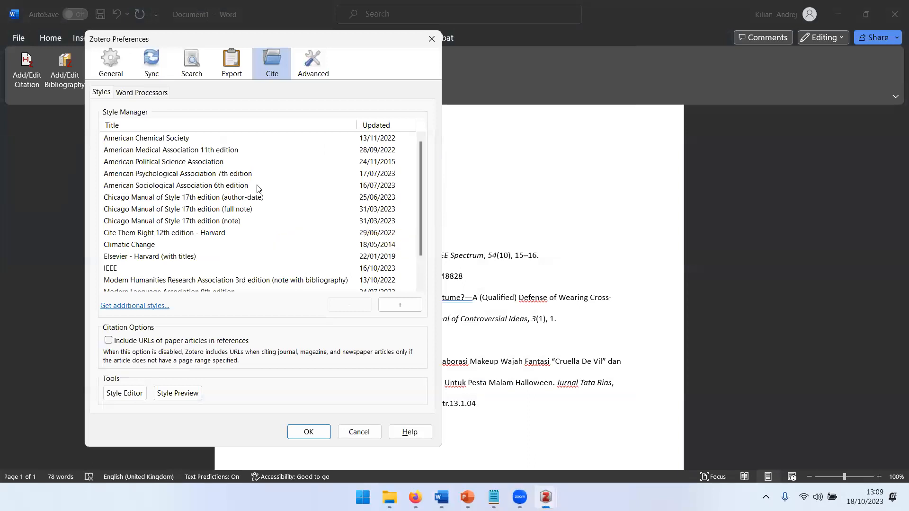
click(238, 184)
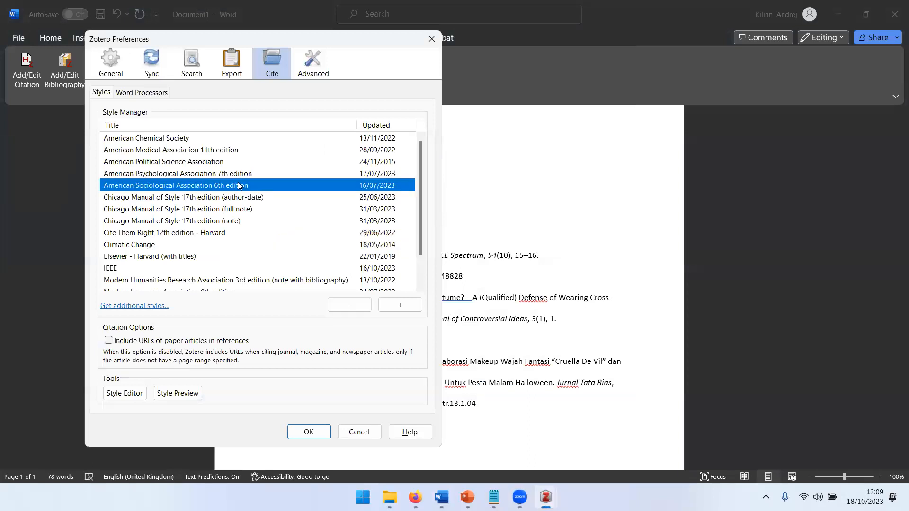
- Search the style repository for "angewandte", preview and install the Angewandte Chemie International Edition style, and close the preferences
click(130, 308)
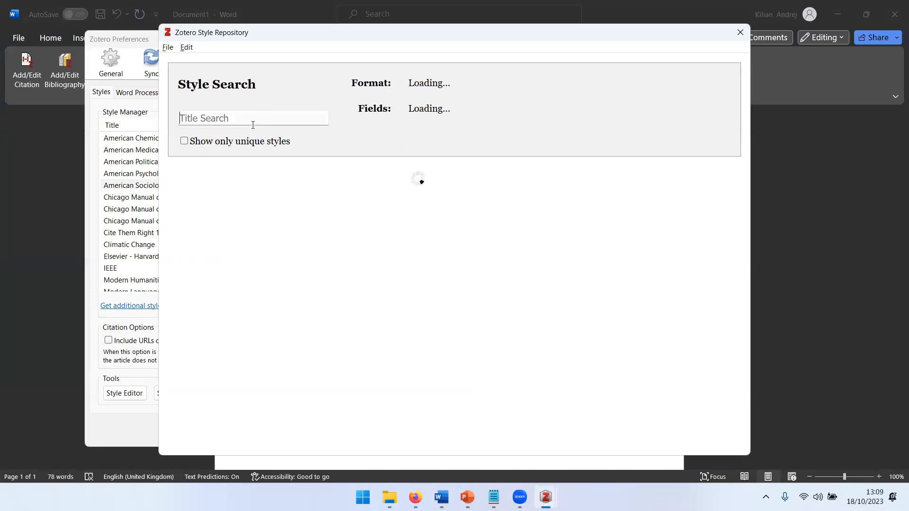
text(angewandte)
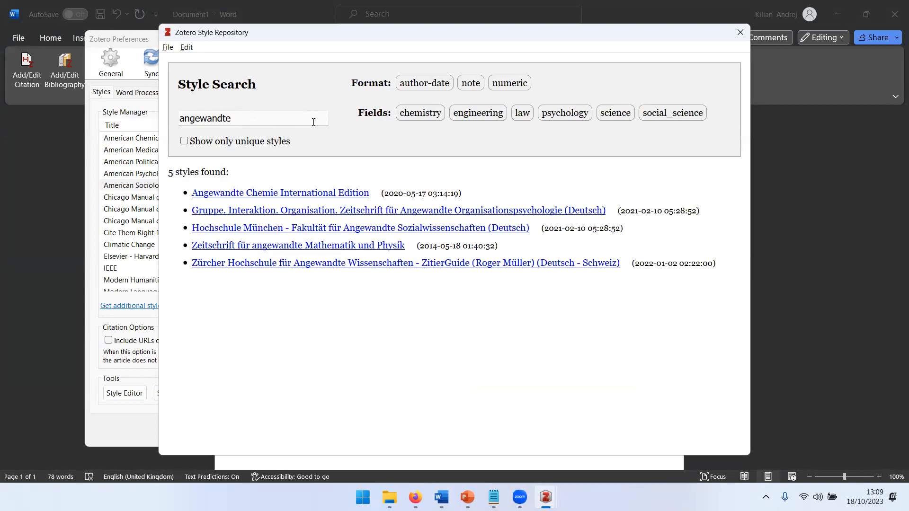
mouse_move(195, 191)
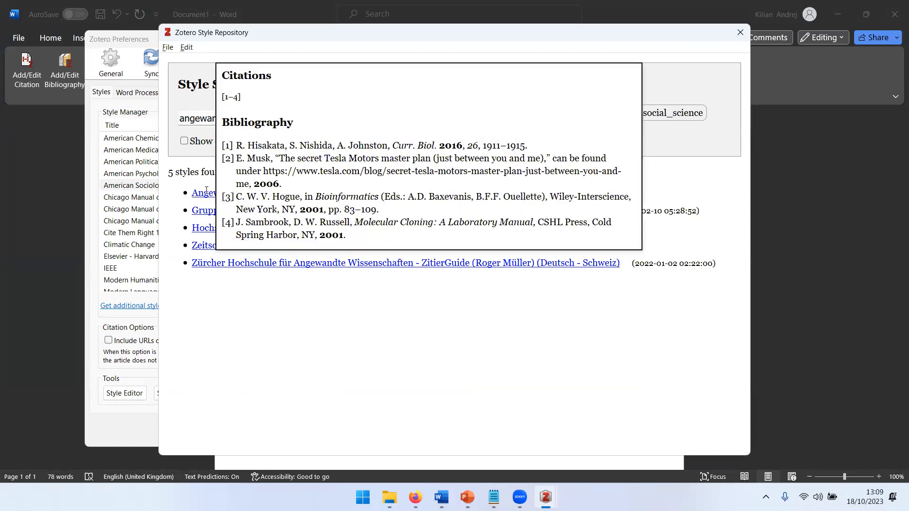
click(199, 194)
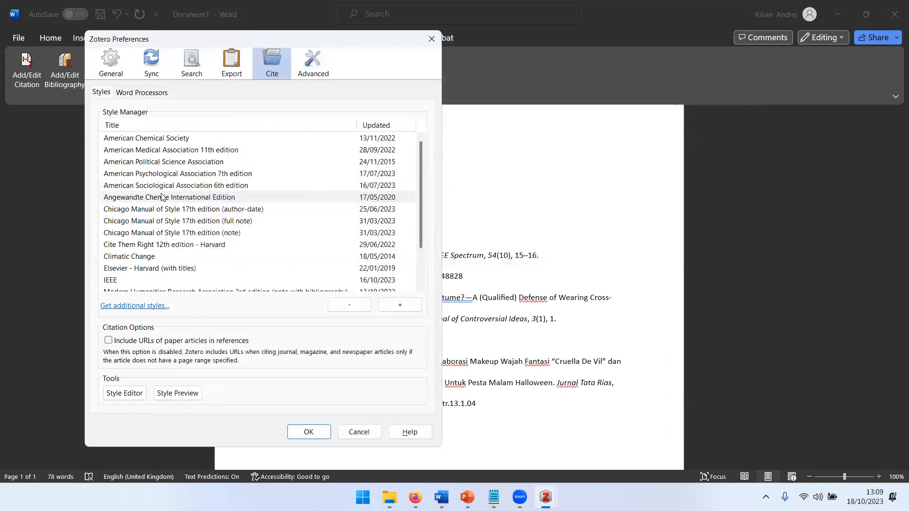
click(166, 198)
click(302, 431)
click(407, 199)
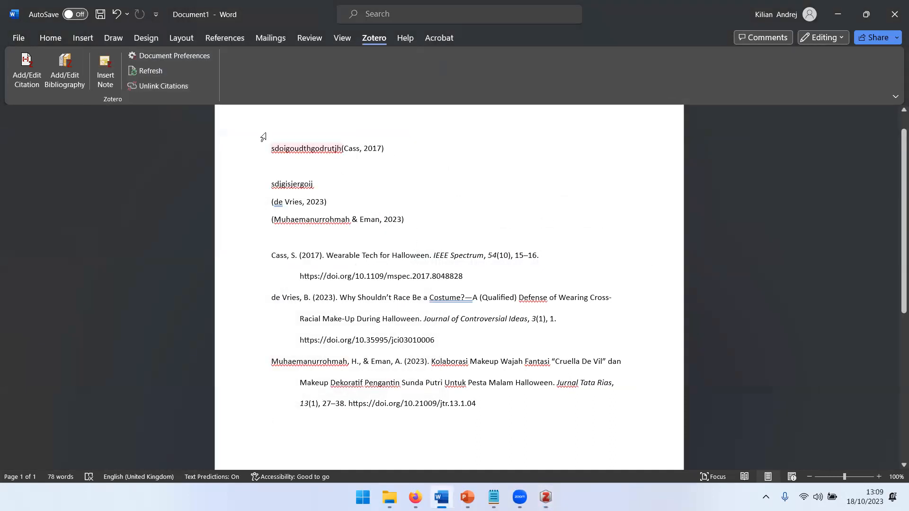
- Change the document's citation style to Elsevier - Harvard (with titles)
click(152, 71)
click(189, 57)
scroll(332, 146, down, 4)
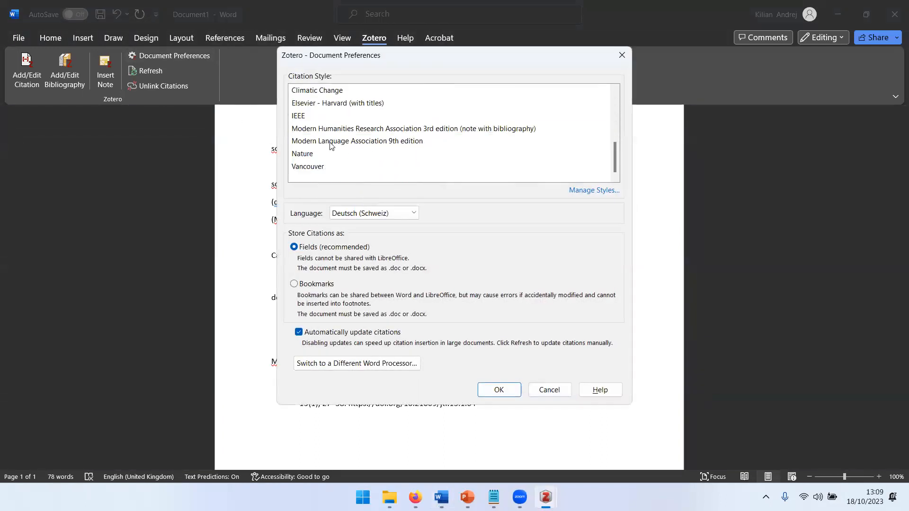
scroll(331, 145, up, 1)
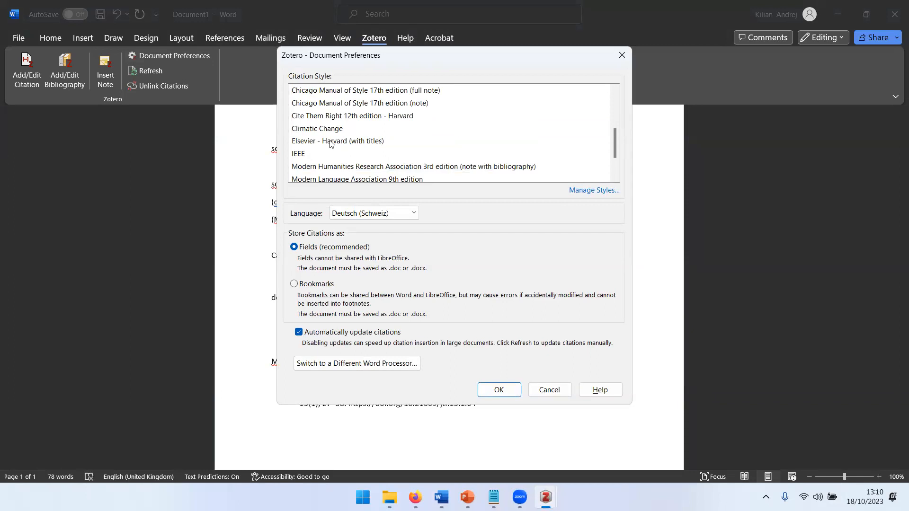
click(330, 141)
click(496, 414)
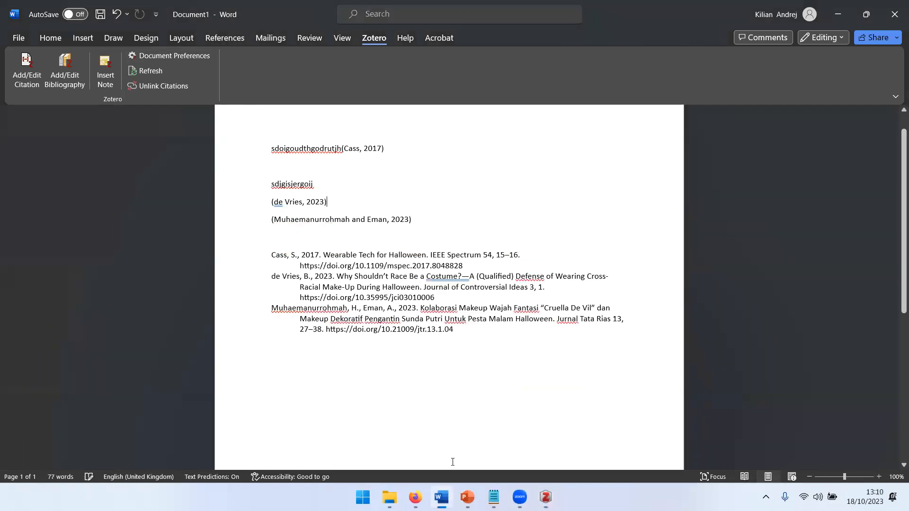
- Switch to Firefox briefly, return to Zotero and look over the items in the Lecture collection
click(415, 498)
mouse_move(467, 497)
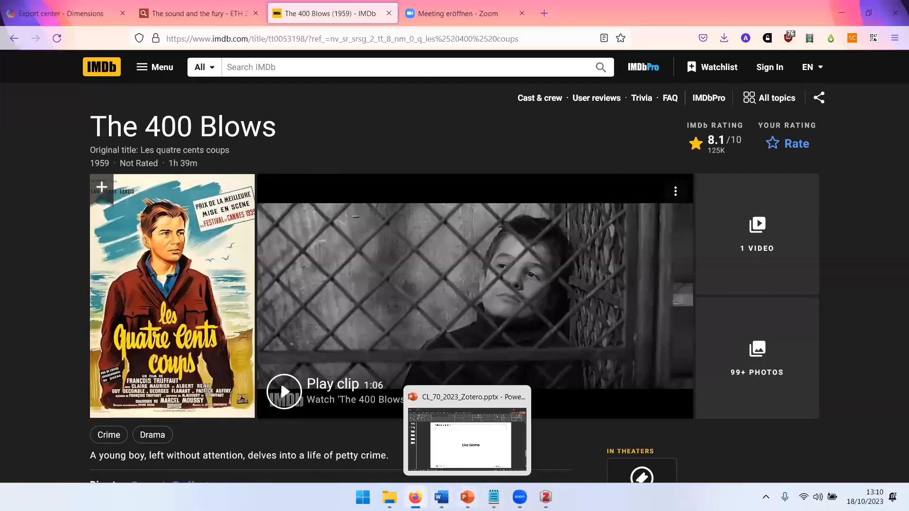
click(546, 497)
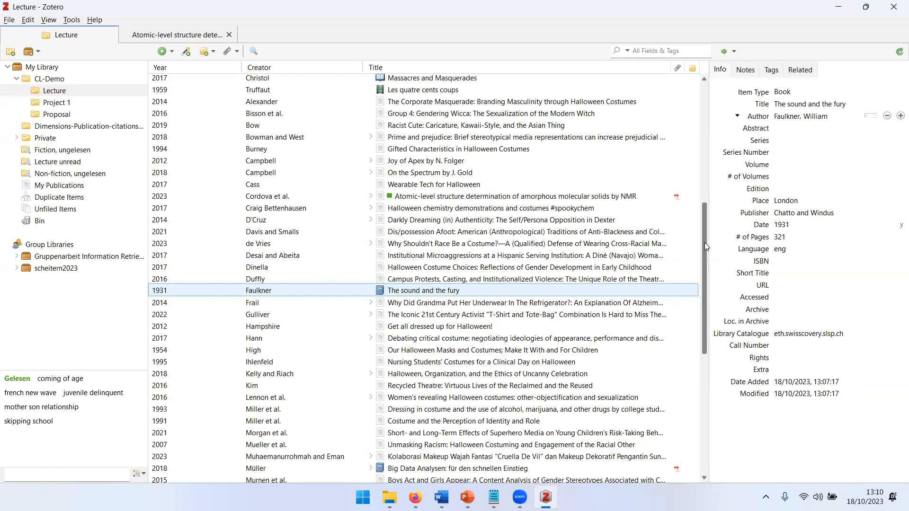
scroll(704, 238, up, 1)
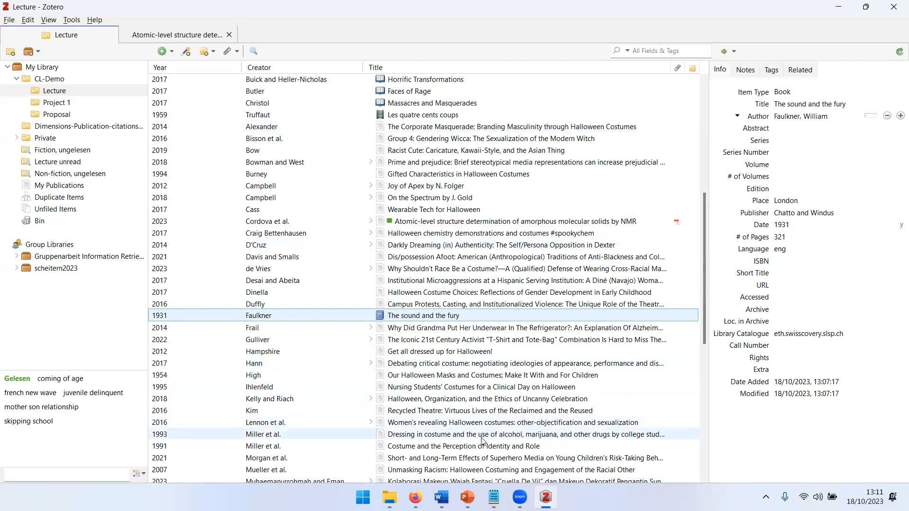
- Switch to the PowerPoint presentation, go to slide 6 with the Coffee Lecture card link and start the slide show from it
click(468, 497)
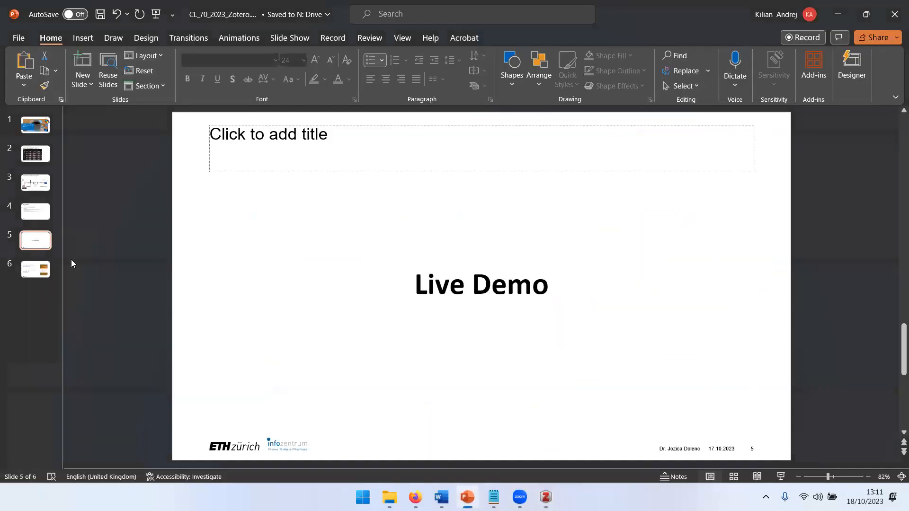
click(50, 269)
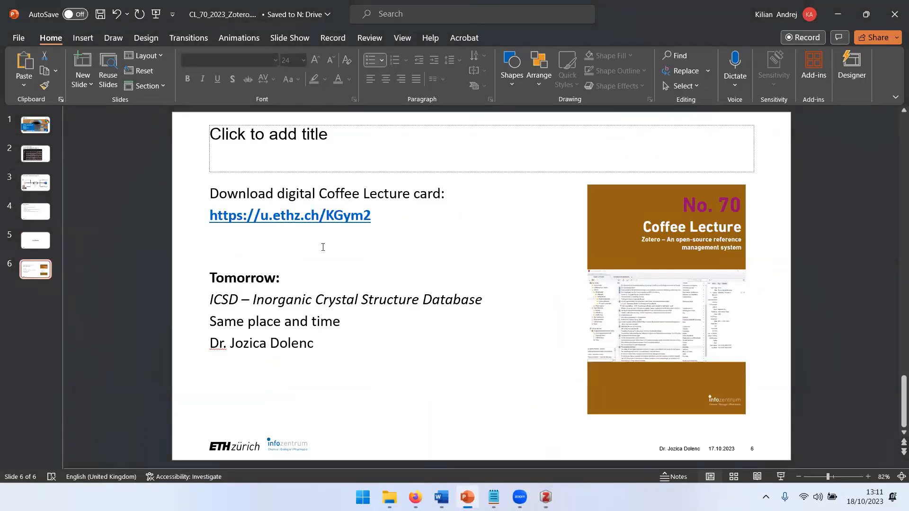
click(780, 476)
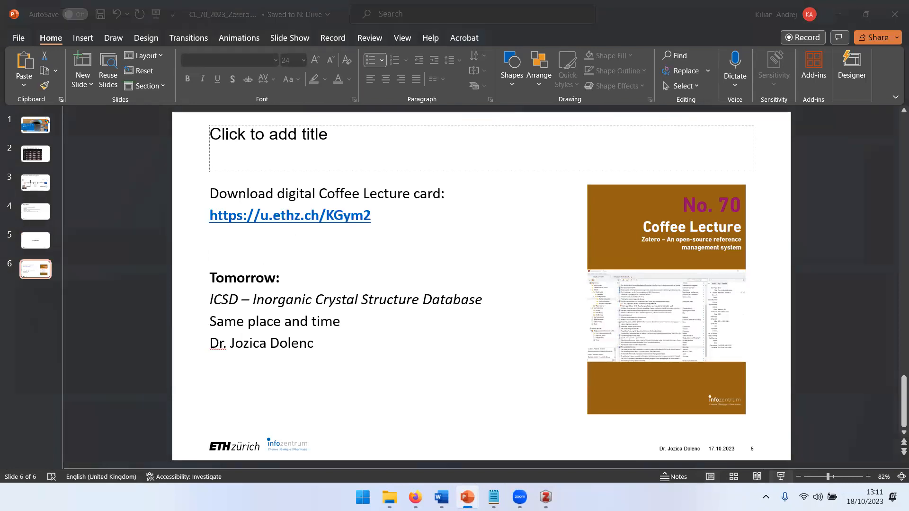